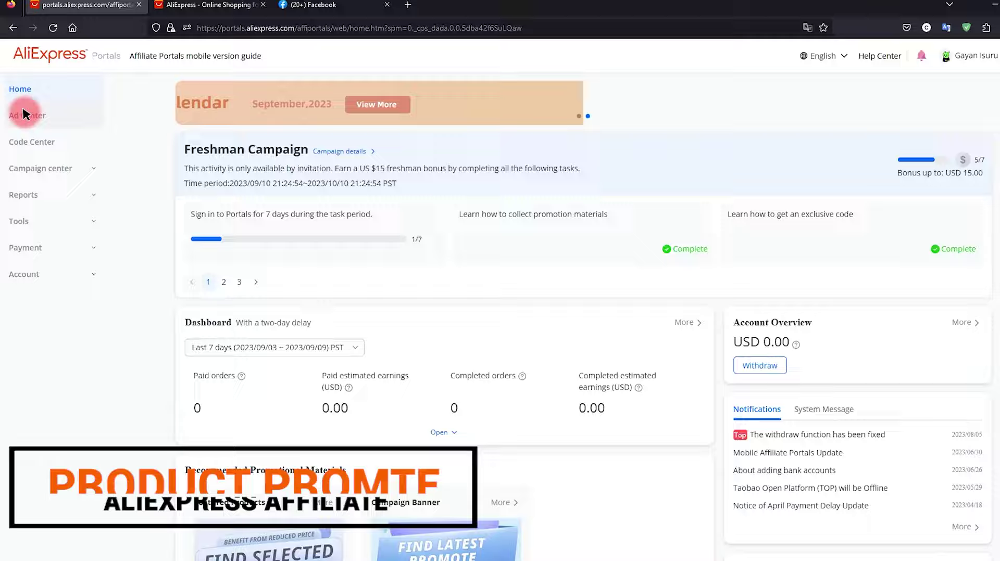
Select the Essager 65W GaN charger among the Ad Center's Higher Commission products and bring up its promotion details.
click(23, 114)
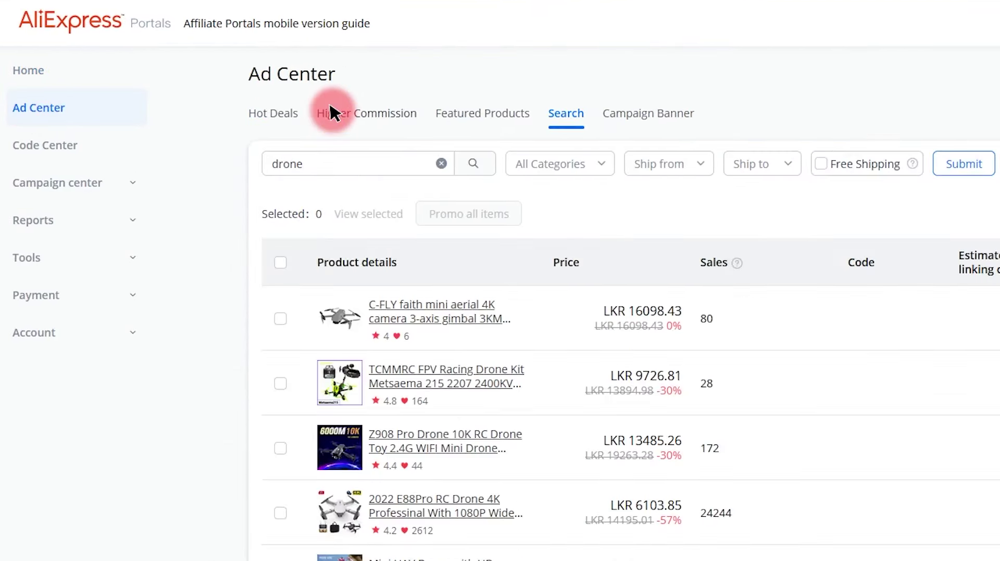
click(331, 111)
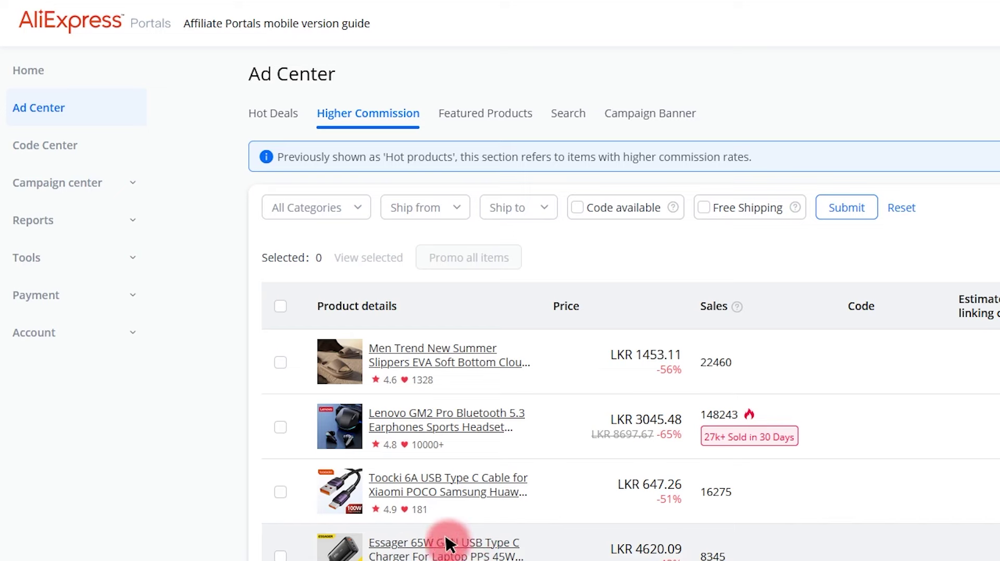
click(272, 555)
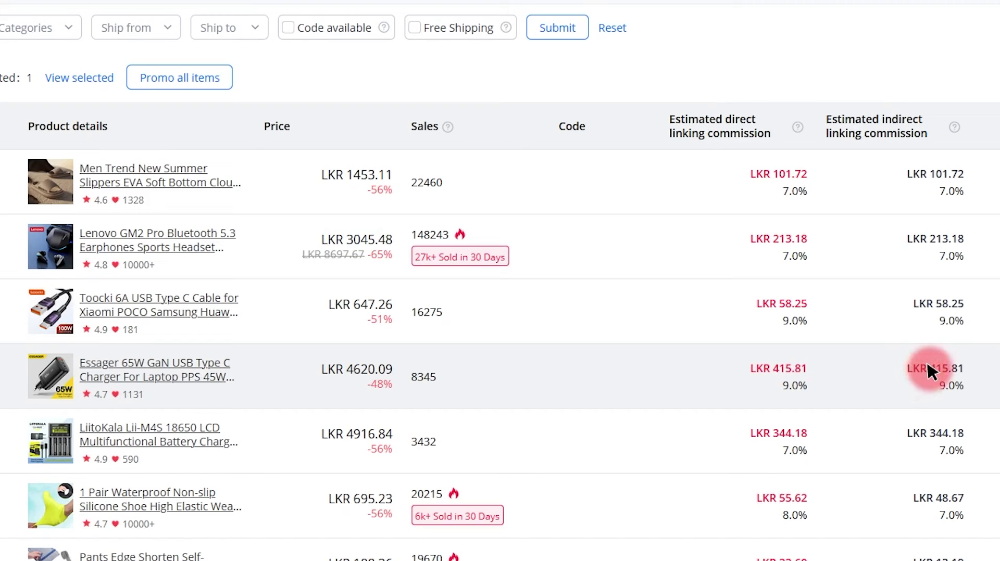
drag(930, 370, 968, 373)
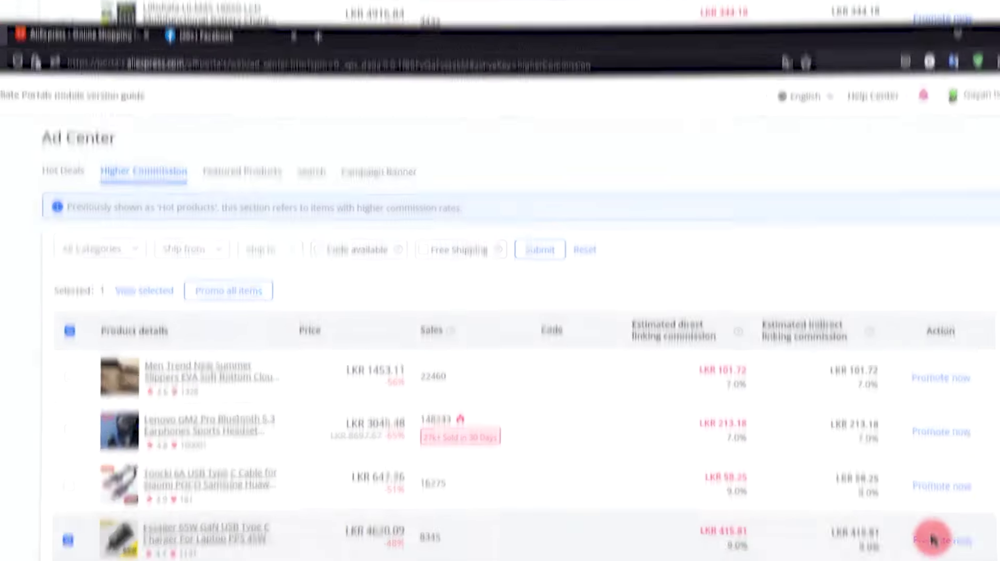
click(932, 539)
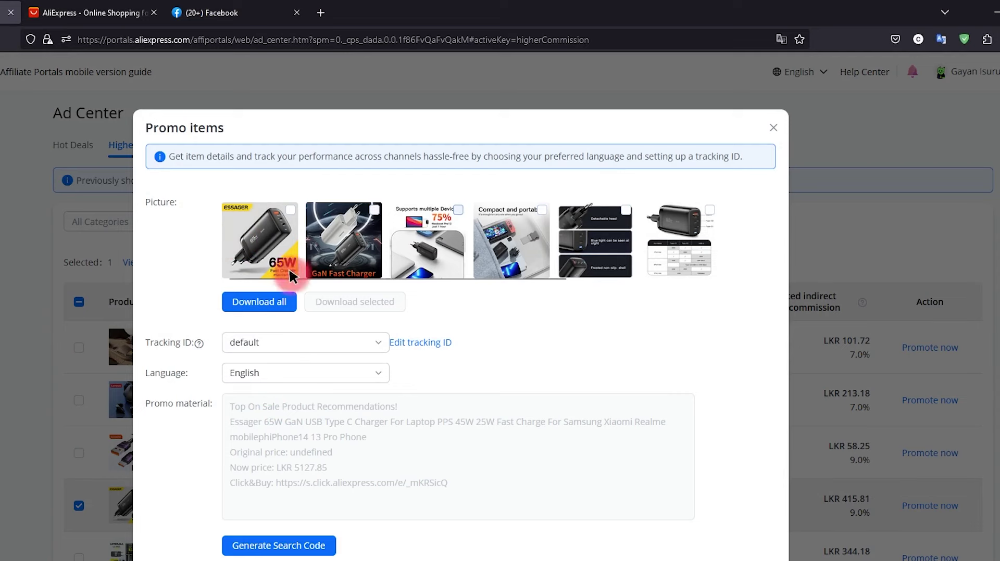
Review the tracking ID and language choices for the promotion, keeping default and English.
click(276, 344)
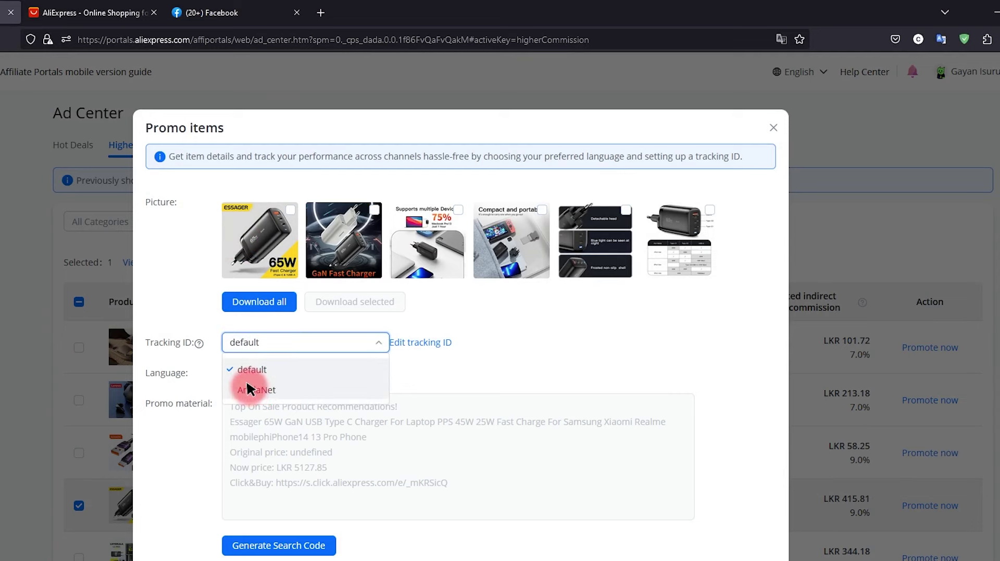
click(385, 343)
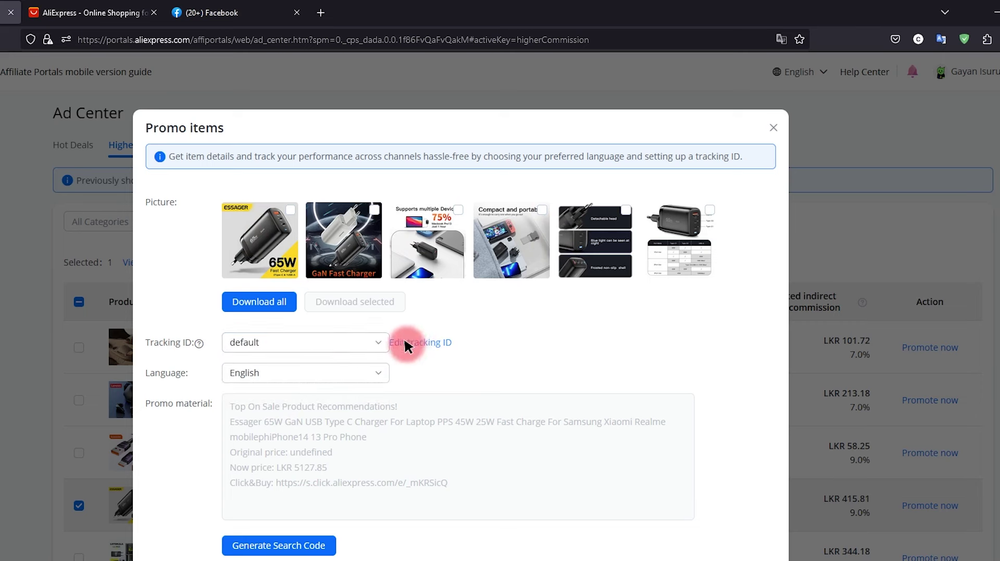
click(279, 343)
click(264, 372)
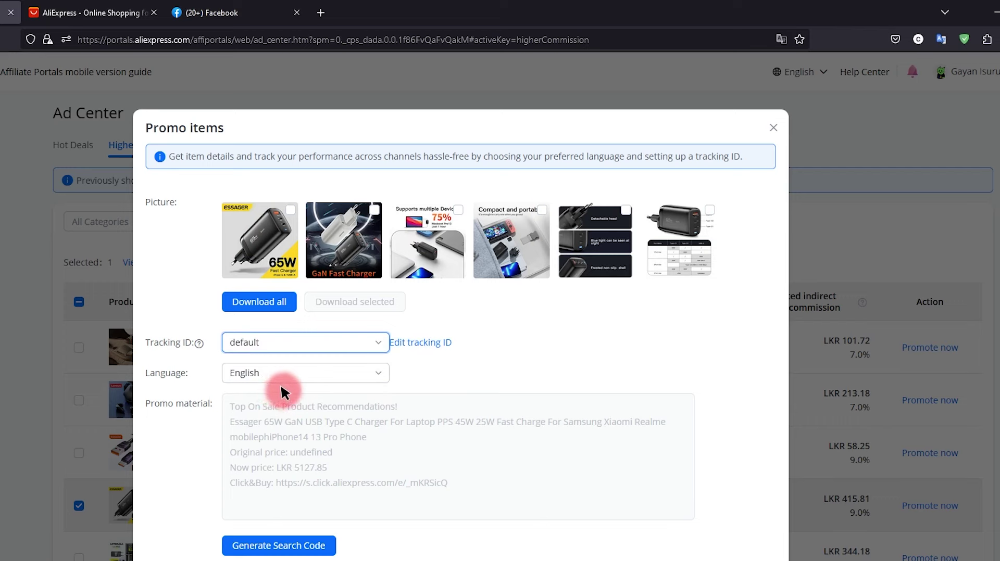
click(252, 378)
click(250, 400)
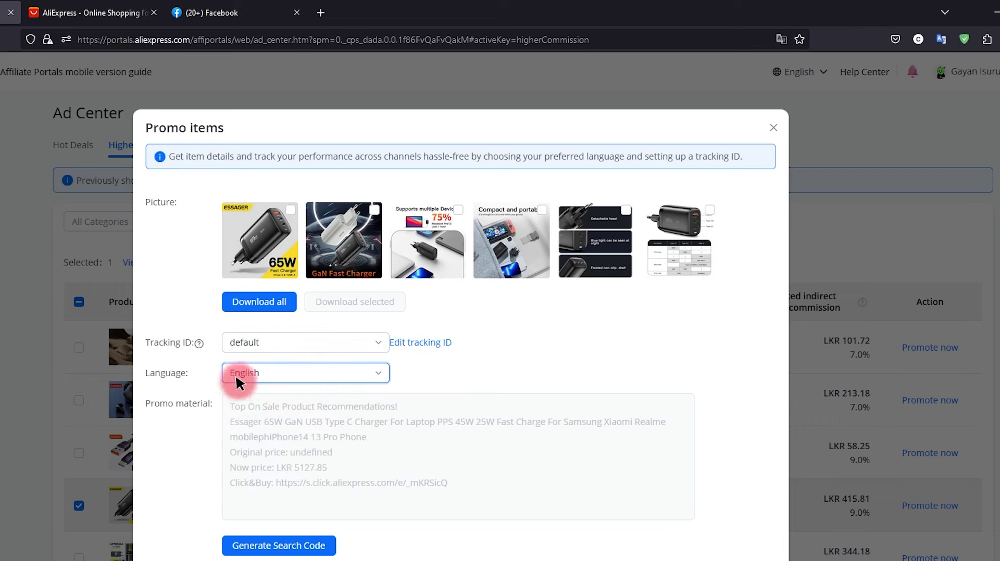
click(249, 376)
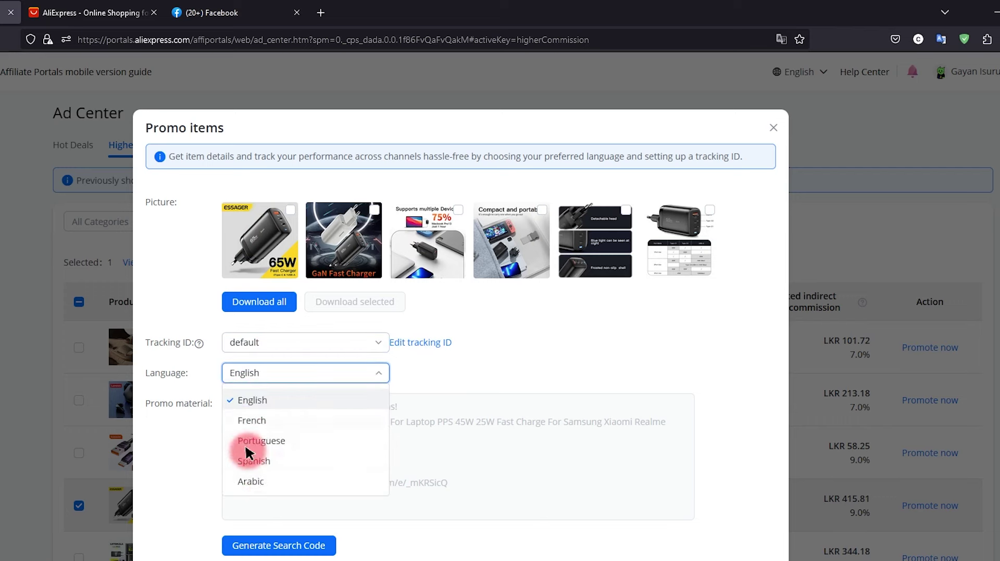
click(190, 461)
Download all pictures of the charger, close the downloaded photo(1) folder and return to the promotion details.
click(263, 301)
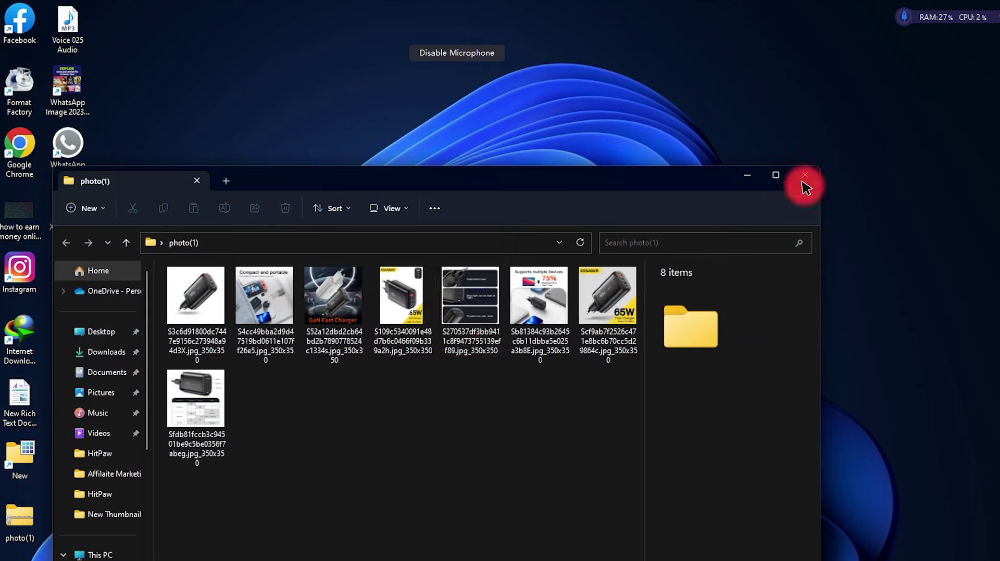
click(805, 182)
click(135, 556)
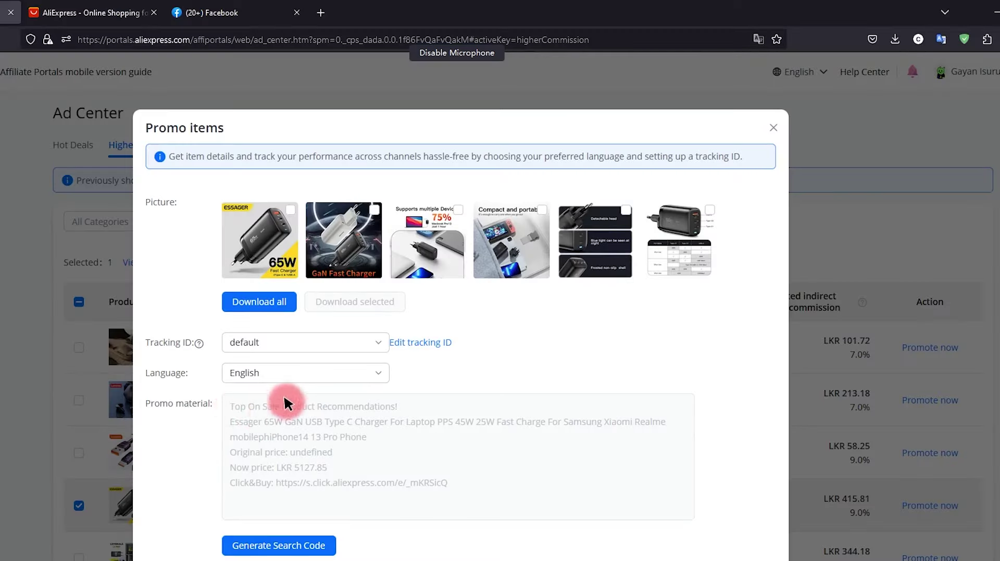
Copy the charger's entire promo material text, including the Click&Buy link.
drag(225, 405, 468, 495)
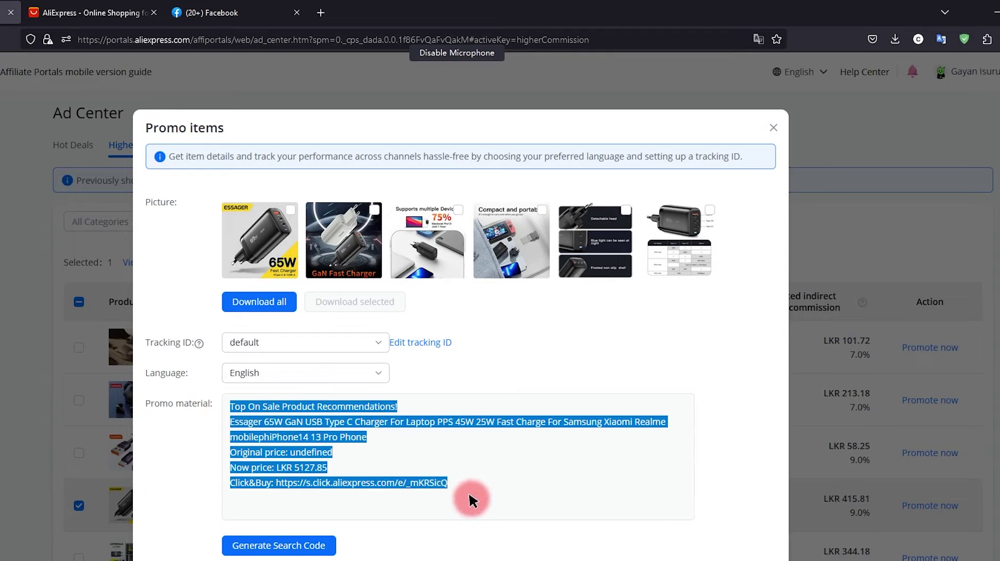
right_click(286, 426)
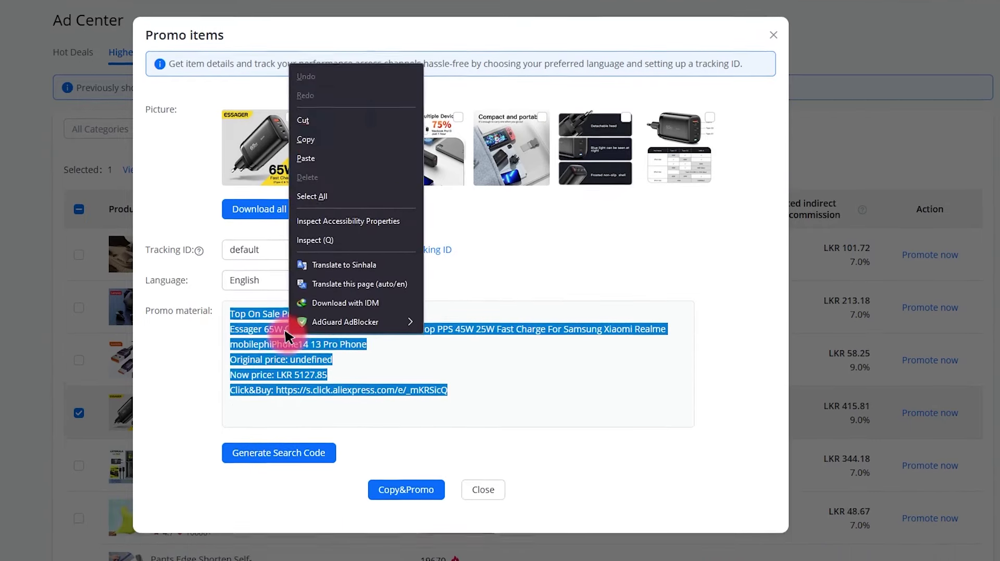
click(311, 137)
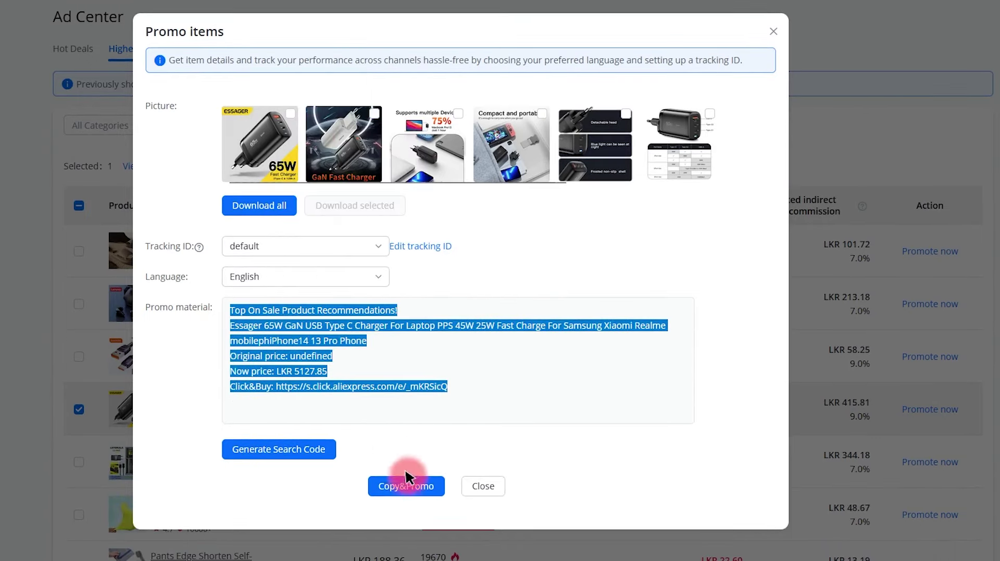
click(408, 483)
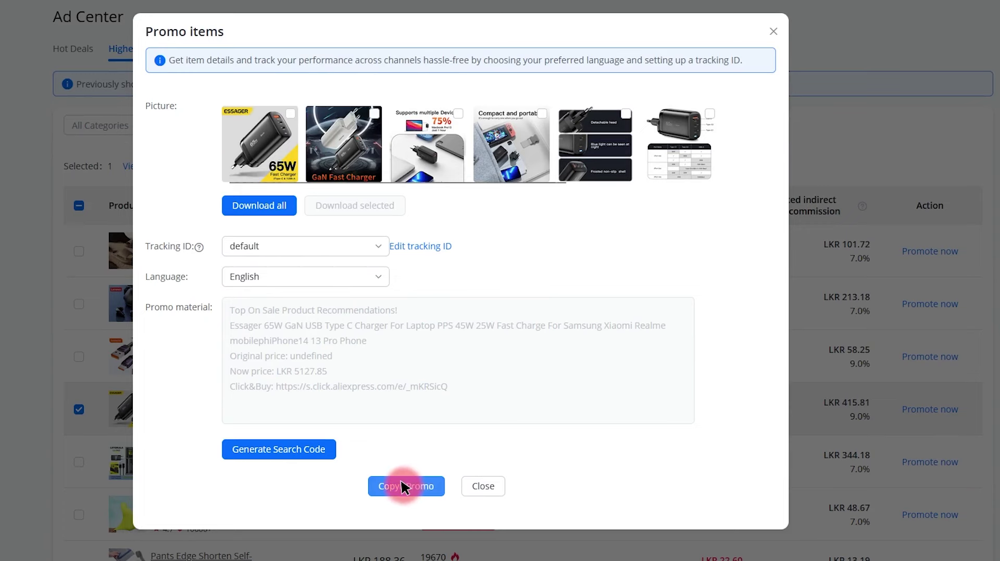
drag(233, 307, 440, 391)
right_click(271, 348)
click(406, 486)
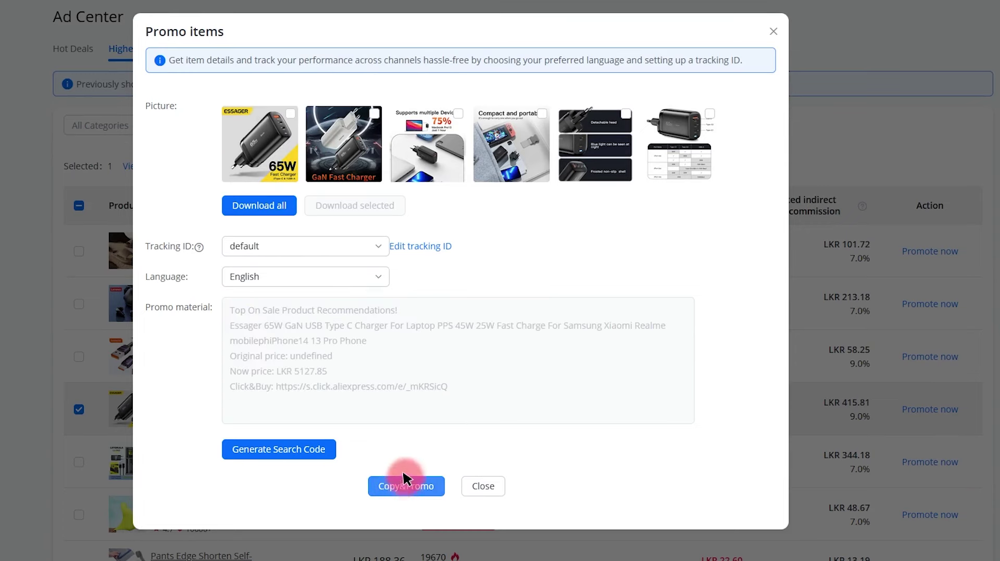
click(407, 374)
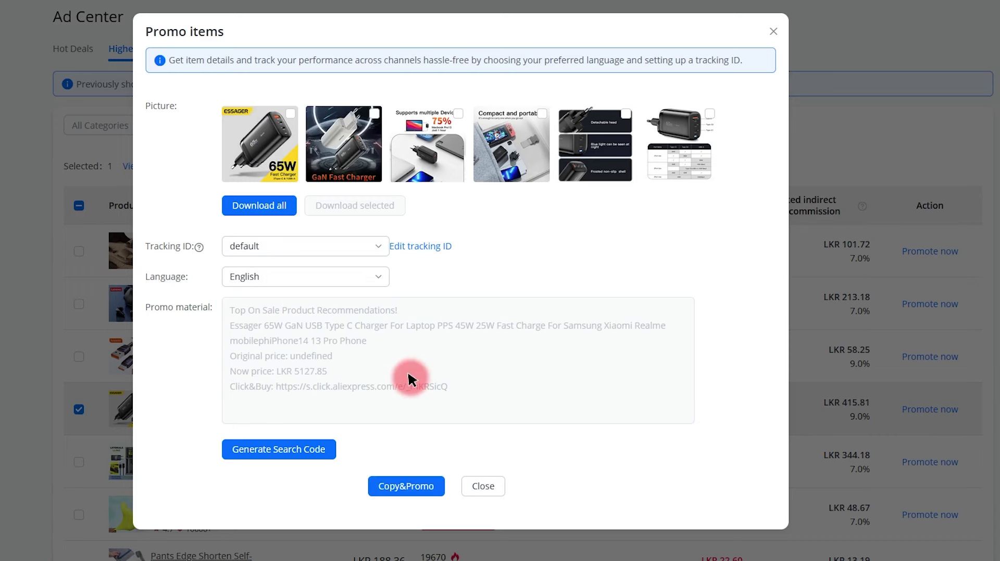
drag(230, 309, 464, 404)
right_click(287, 338)
click(327, 163)
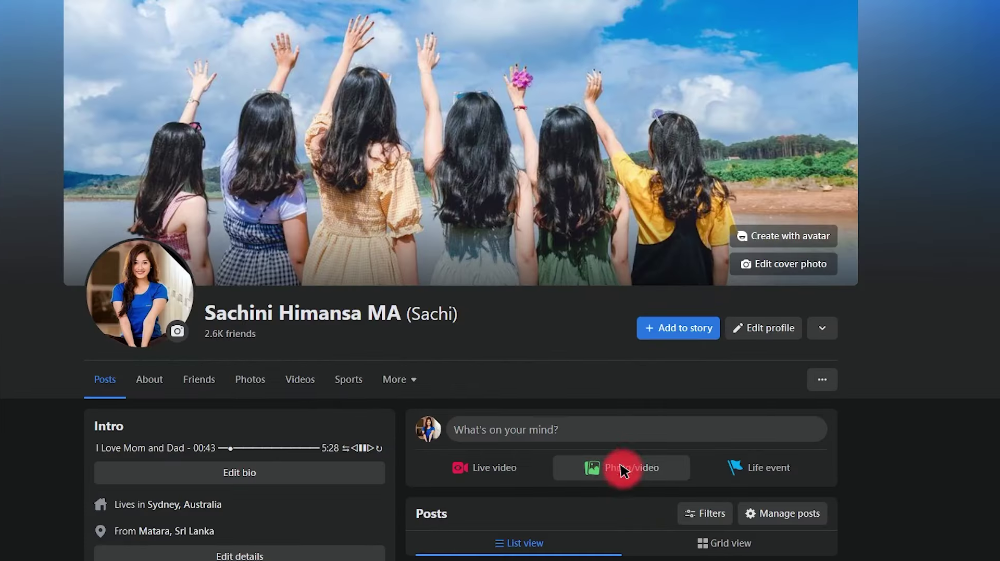
On the Facebook profile, start a photo/video post and paste the copied promo text with its affiliate link.
click(623, 472)
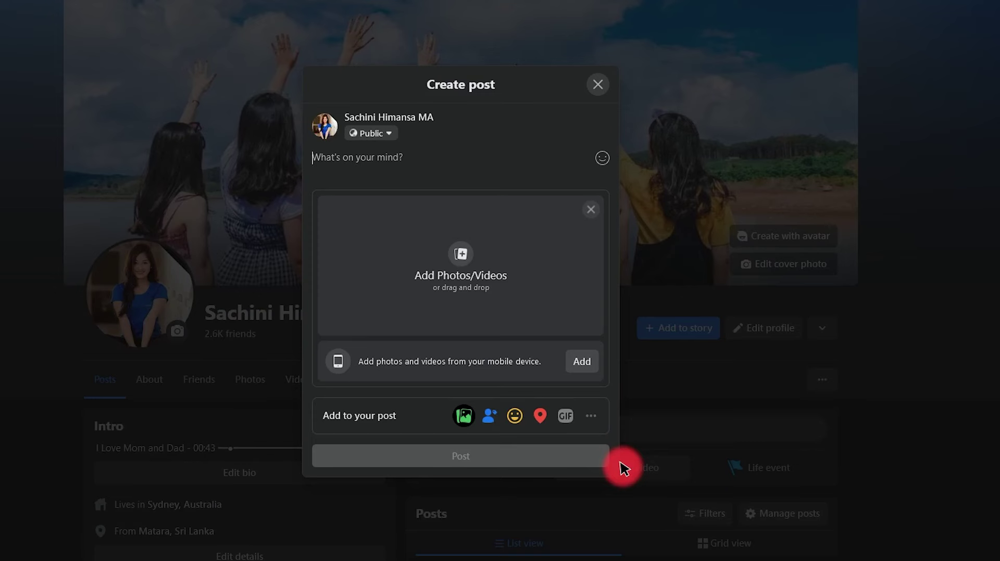
right_click(345, 162)
click(384, 257)
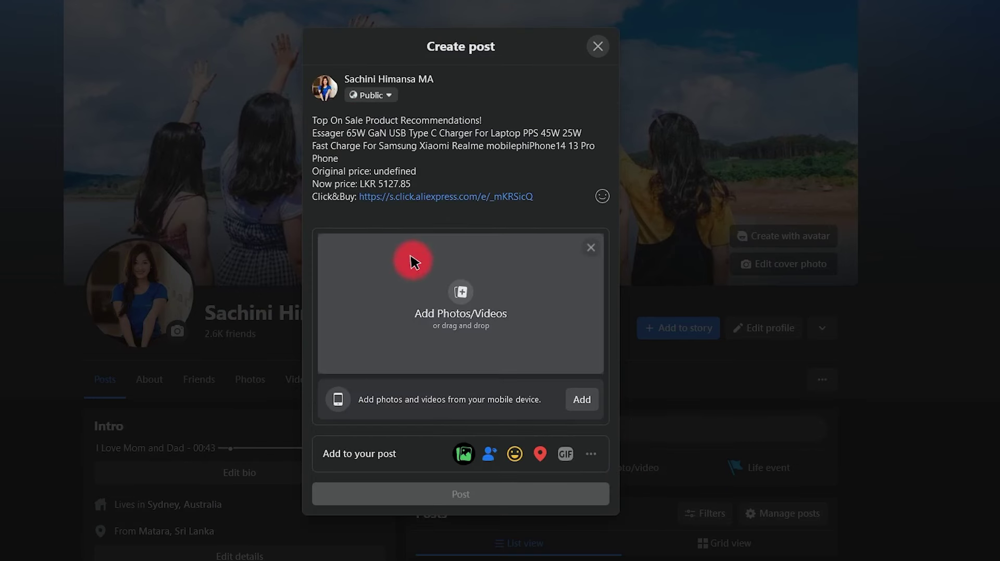
drag(354, 200, 542, 196)
click(447, 223)
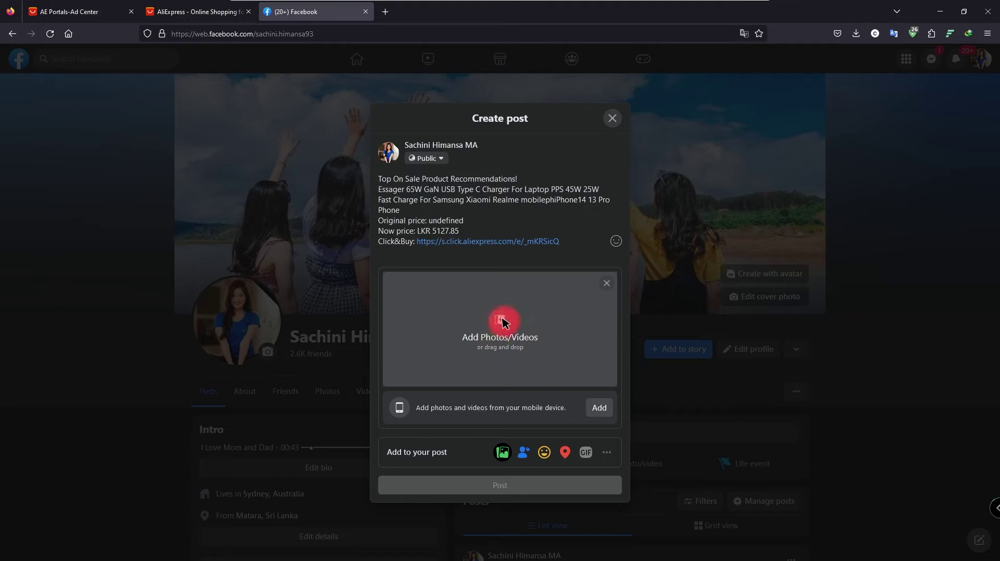
Add all images from the Desktop folder photo(1) to the post.
click(504, 321)
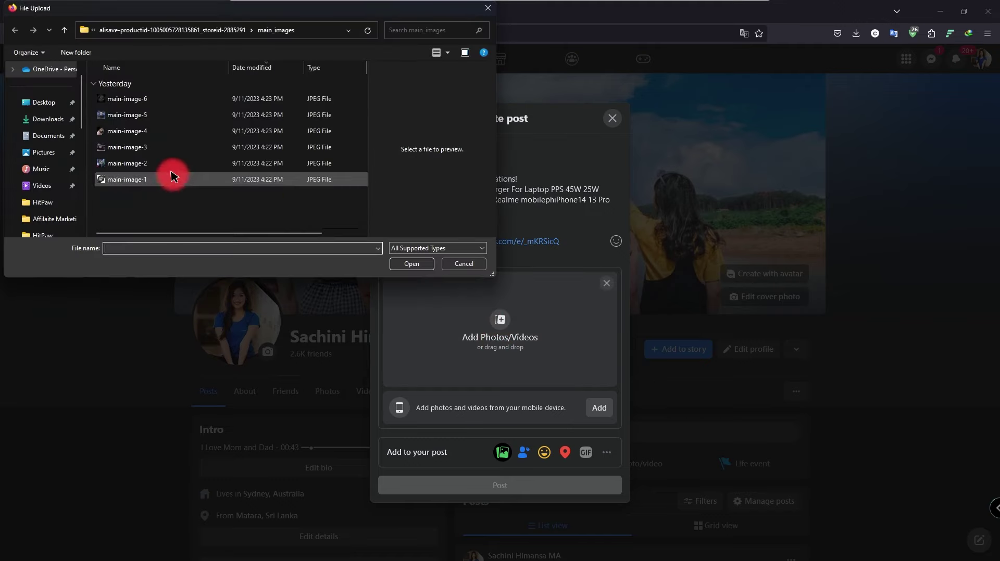
click(43, 102)
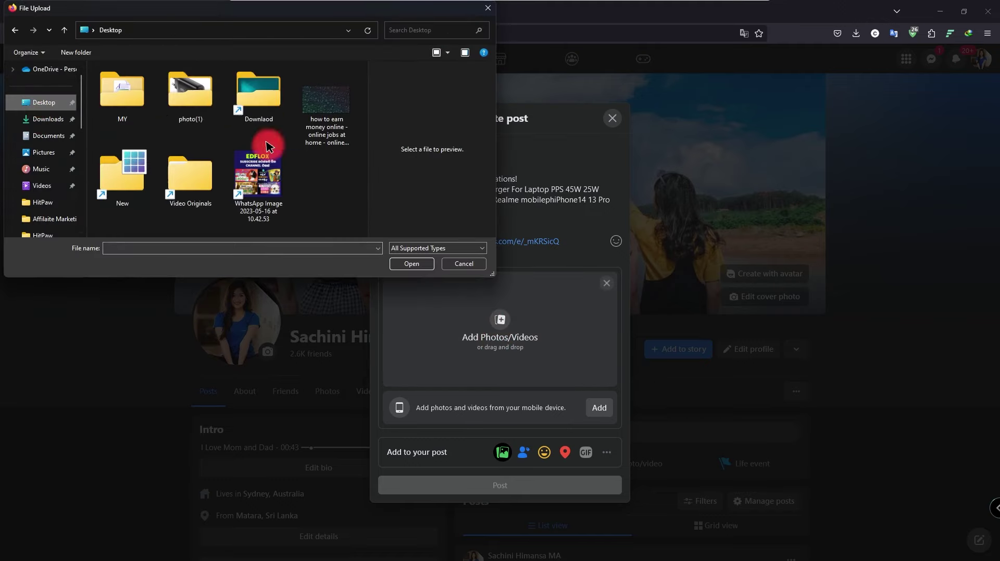
double_click(189, 94)
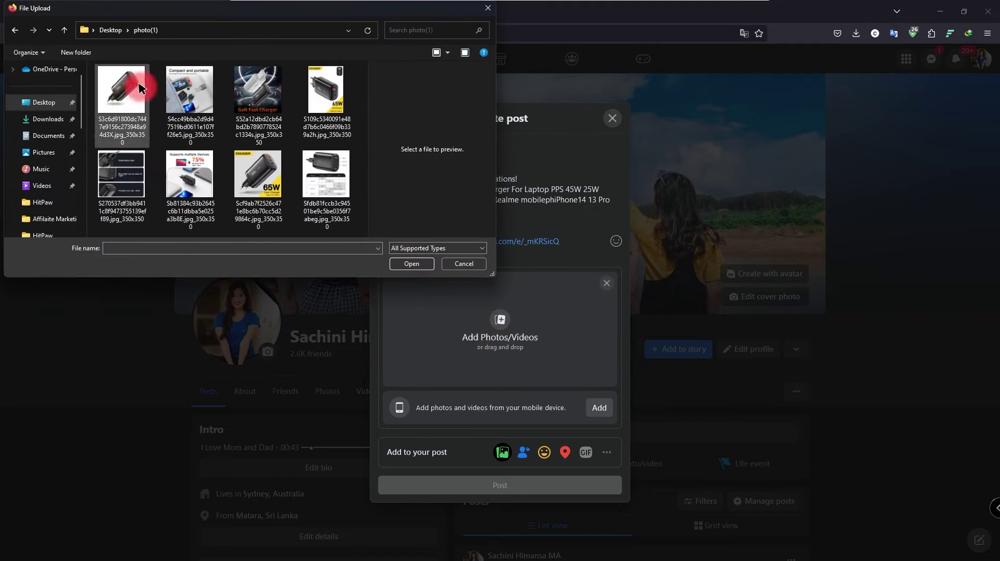
key(ctrl+a)
key(Return)
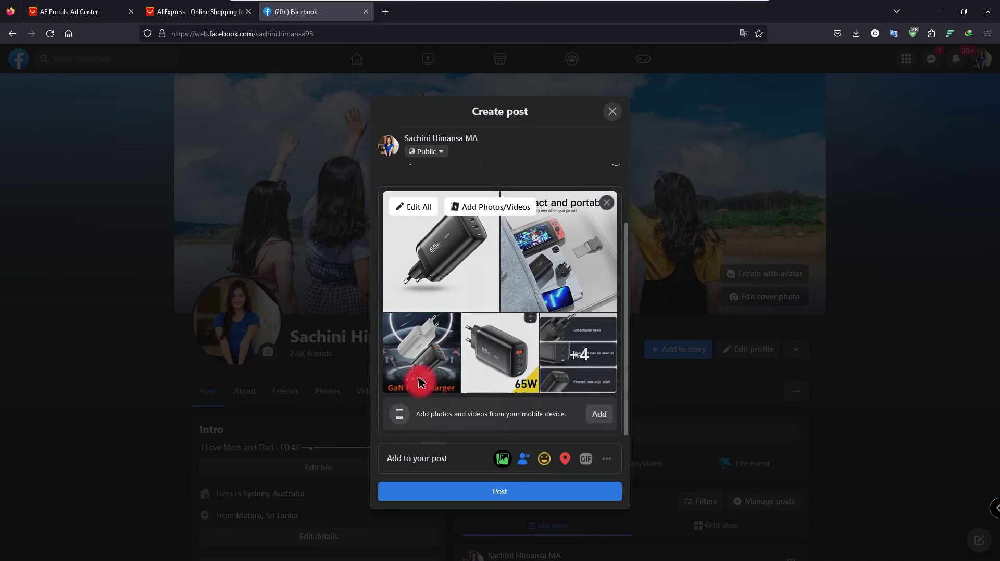
Check the promo text in the draft, publish the post and view it on the profile.
scroll(446, 201, up, 2)
drag(380, 171, 559, 235)
click(493, 491)
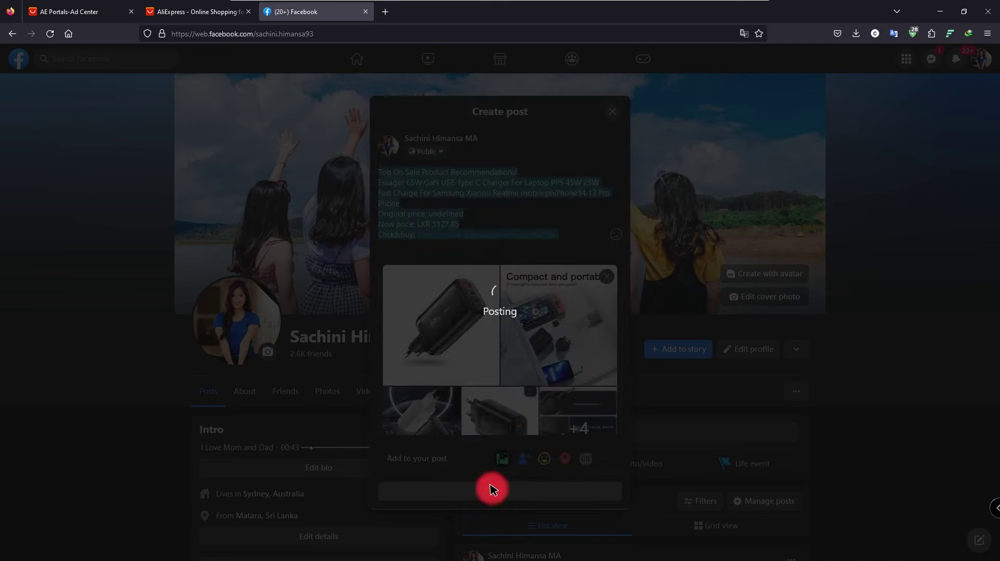
scroll(521, 299, down, 10)
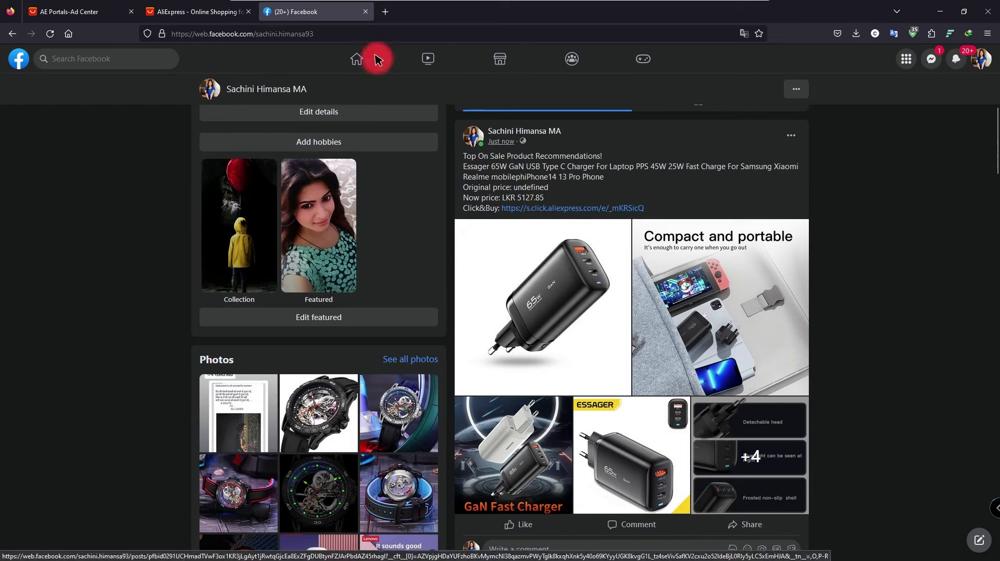
Back in the AliExpress Ad Center, examine the charger's indirect commission and the Hot Deals and Featured Products lists.
click(86, 12)
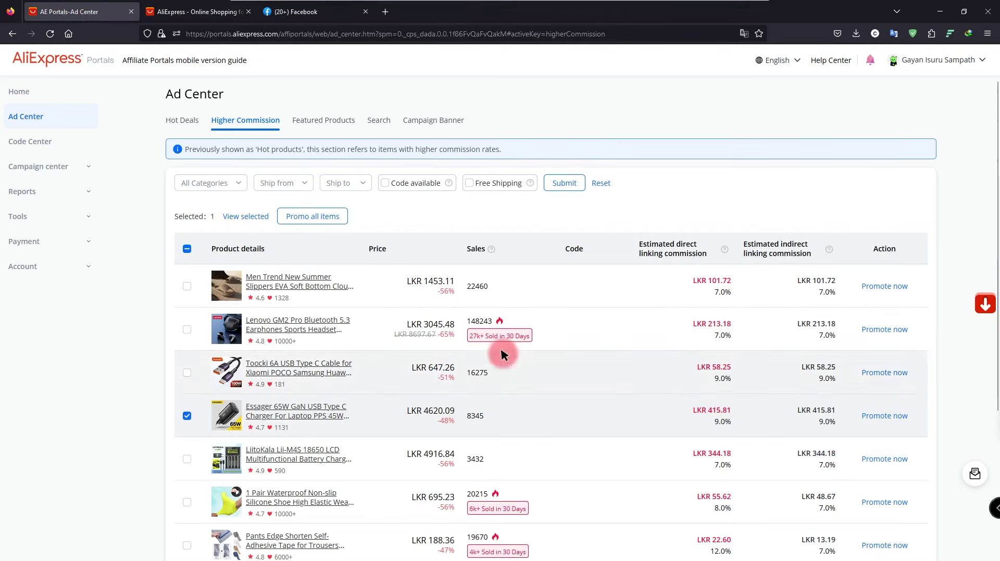
double_click(828, 411)
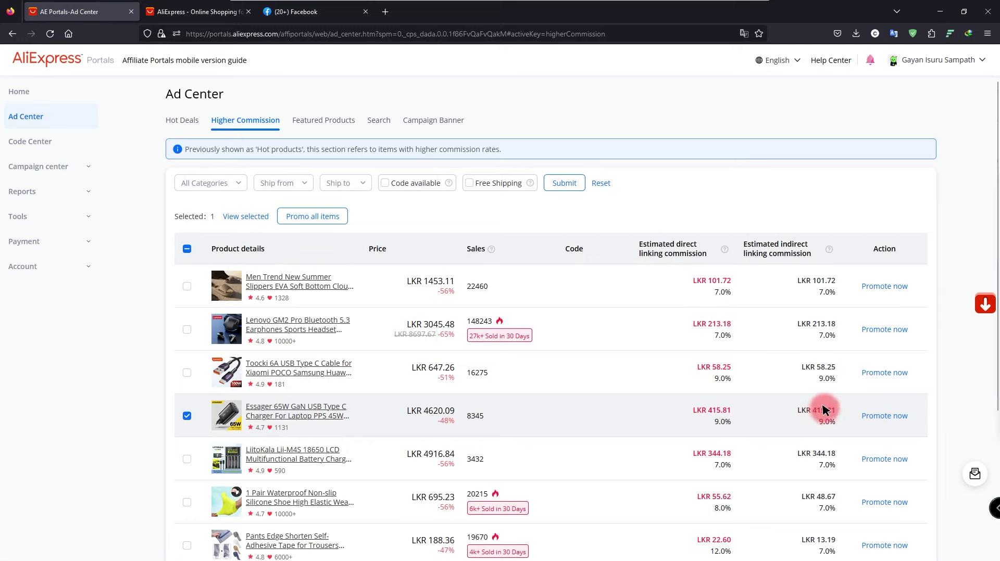
click(230, 284)
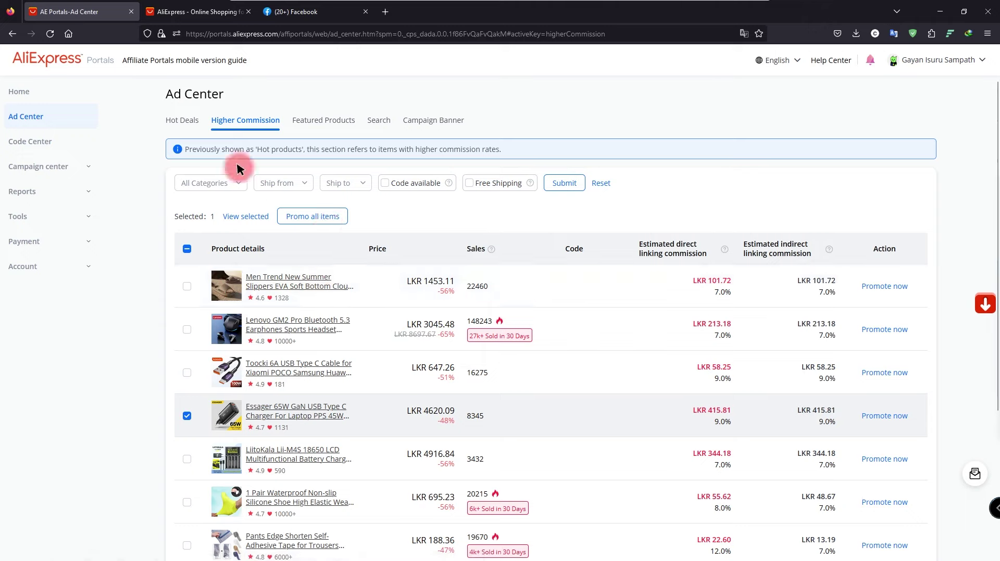
click(182, 119)
click(323, 121)
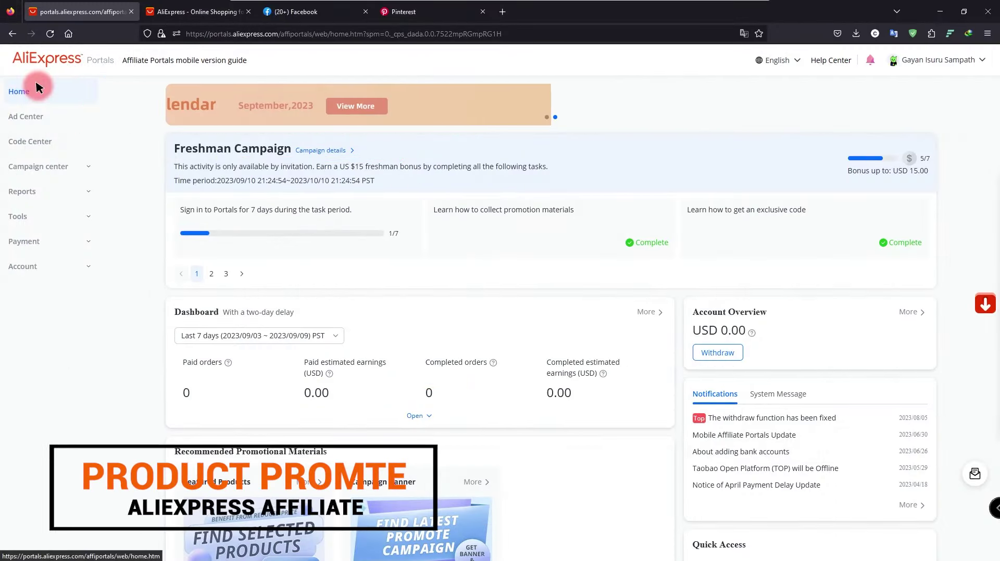
Switch to the AliExpress store and open the Car Battery Charger 12V 6A product page from More to love.
click(190, 11)
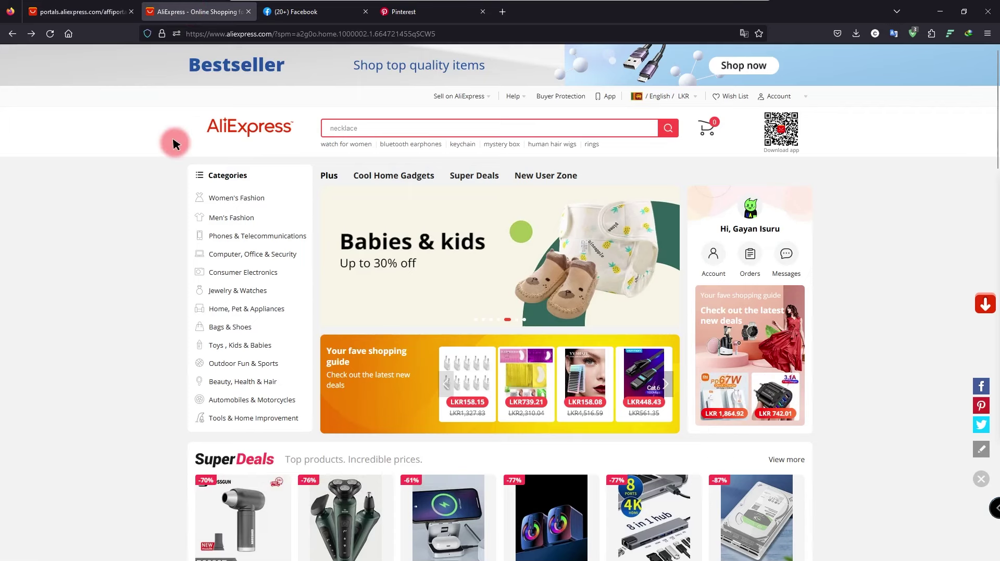
scroll(173, 143, down, 10)
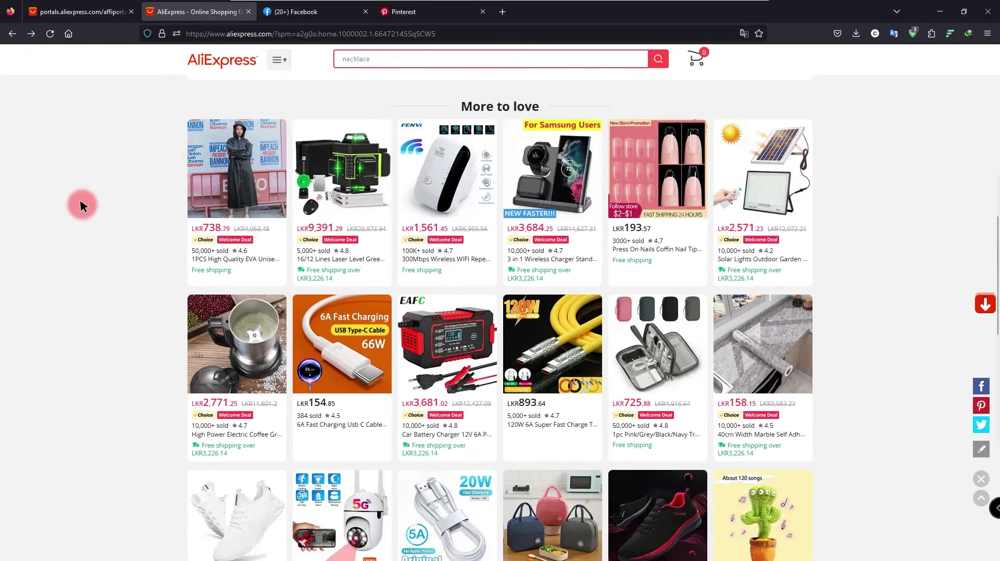
click(450, 346)
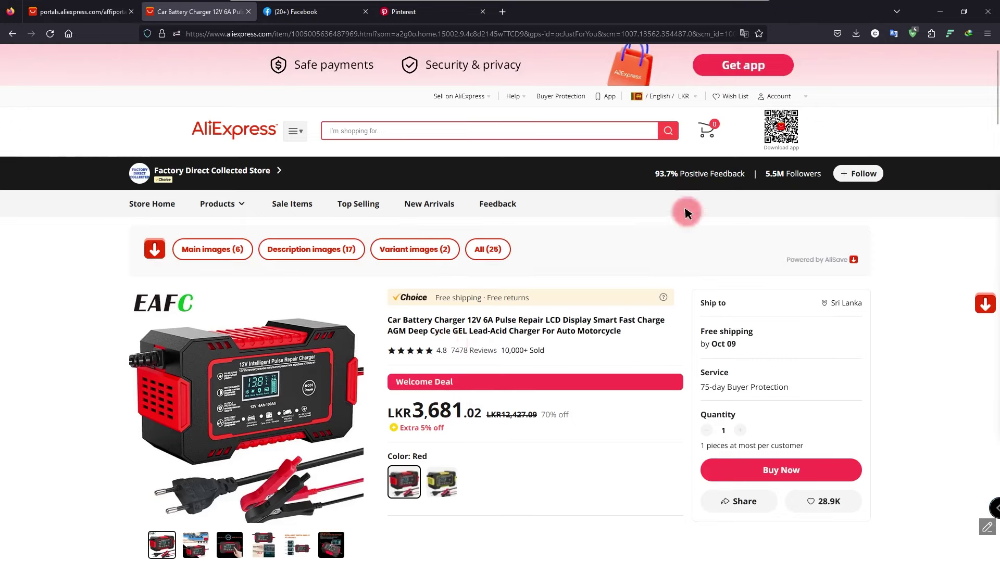
Check the AliSave extension among the installed browser extensions and preview the charger's product pictures.
click(931, 32)
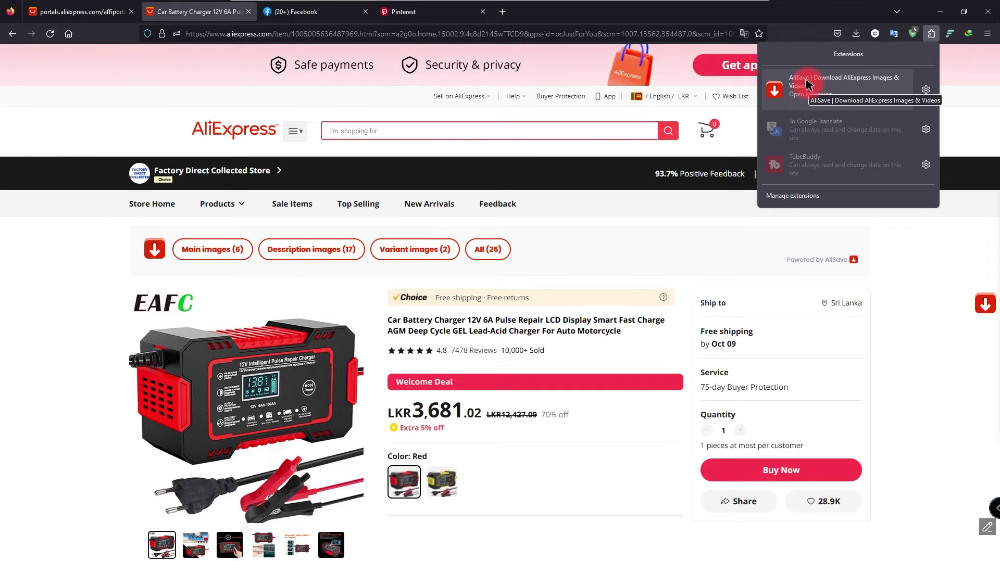
click(897, 287)
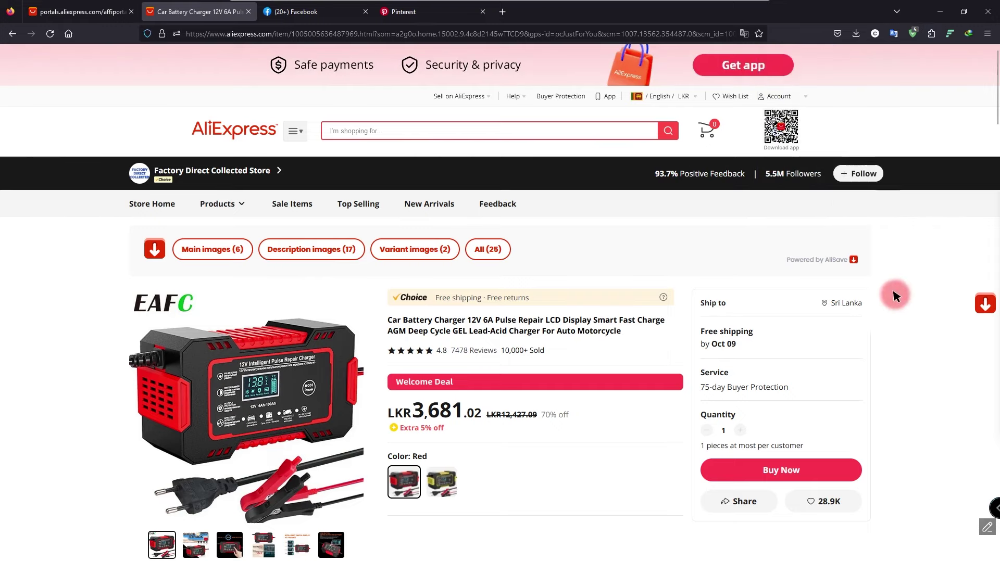
scroll(58, 368, down, 4)
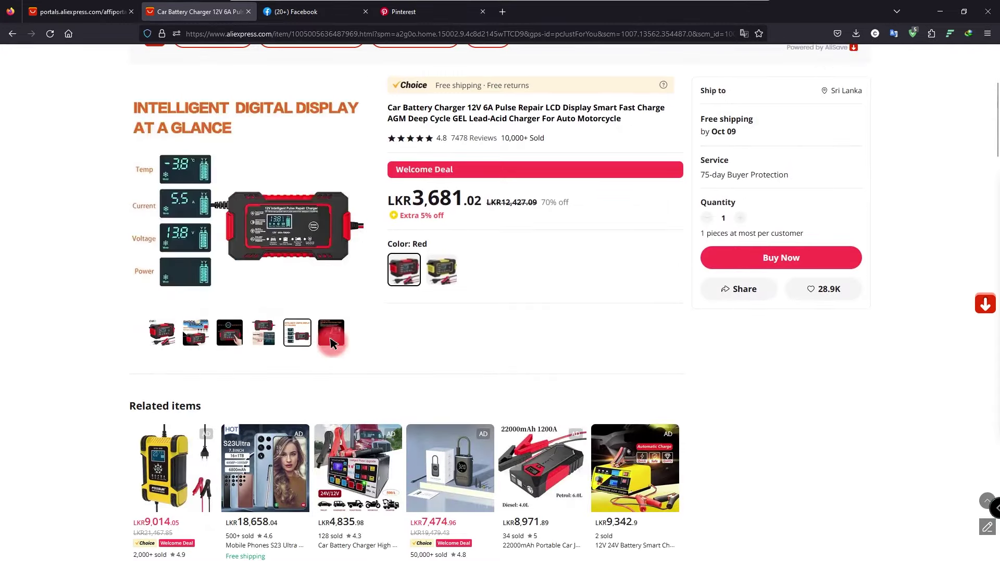
scroll(60, 290, up, 4)
Download the charger's main images with AliSave.
key(ctrl+l)
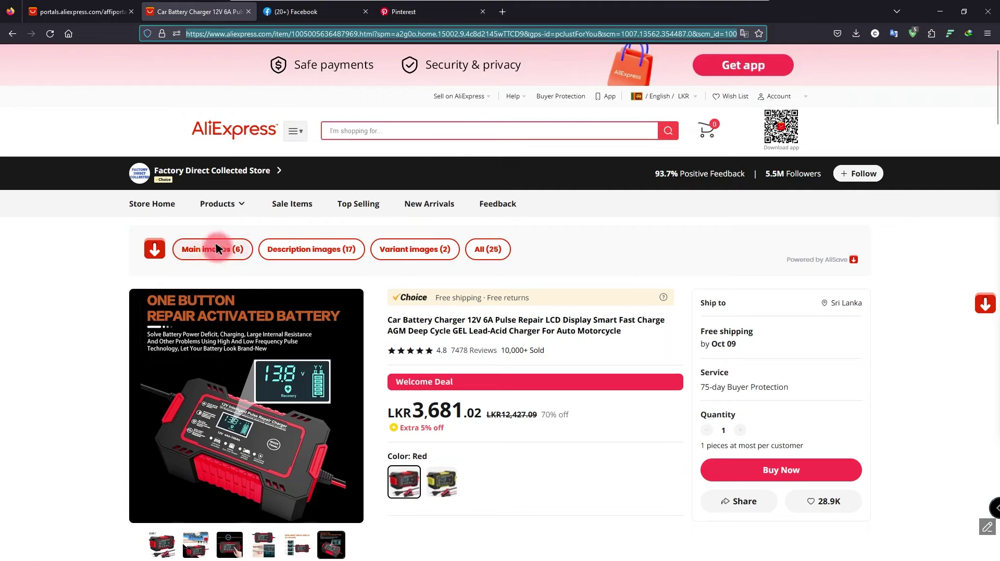
click(185, 254)
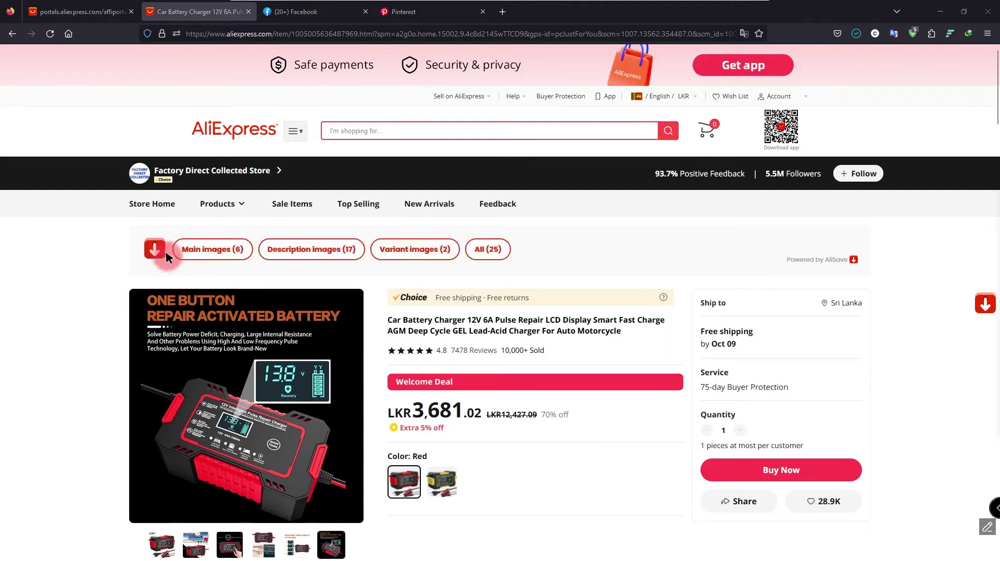
click(159, 257)
click(97, 191)
Copy the full web address of the charger's product page.
click(290, 34)
right_click(233, 34)
click(255, 97)
click(22, 335)
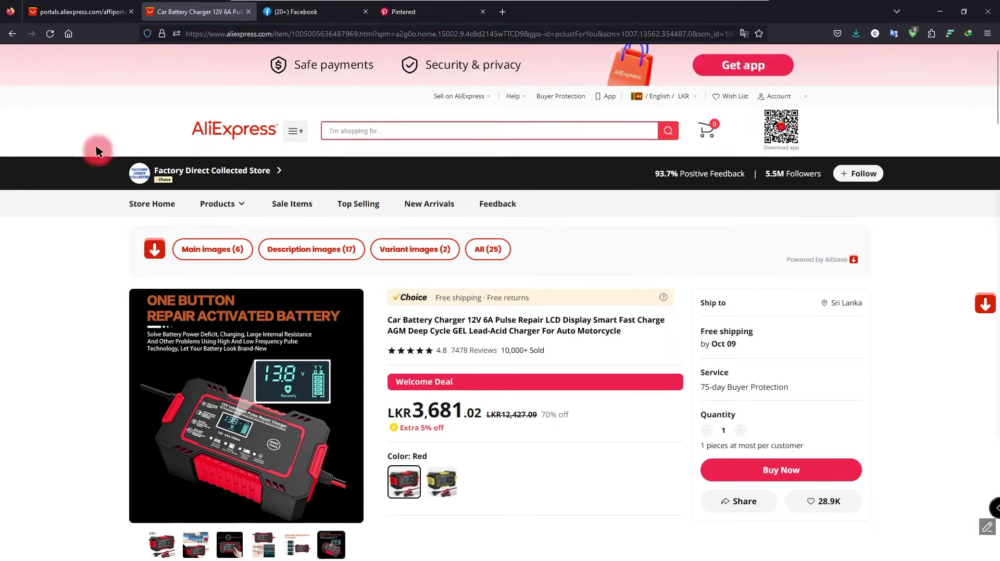
Switch to AliExpress Portals and open the Link Generator tool.
click(78, 6)
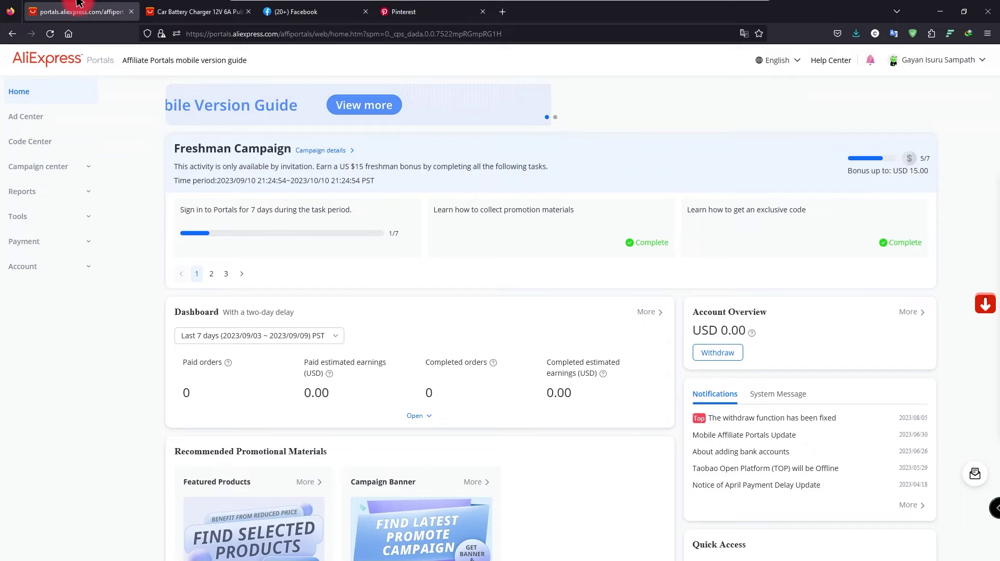
click(38, 209)
scroll(453, 365, down, 5)
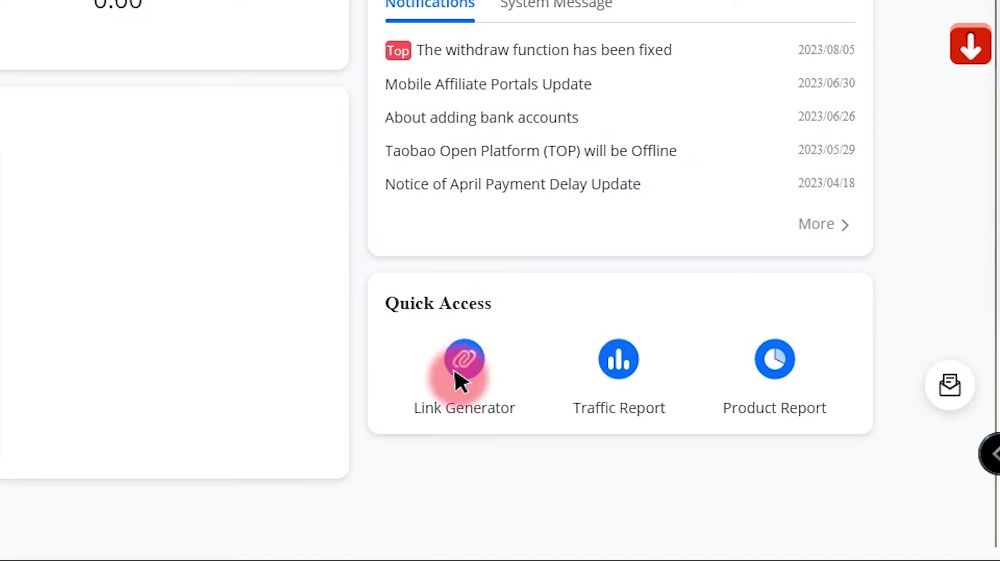
click(40, 241)
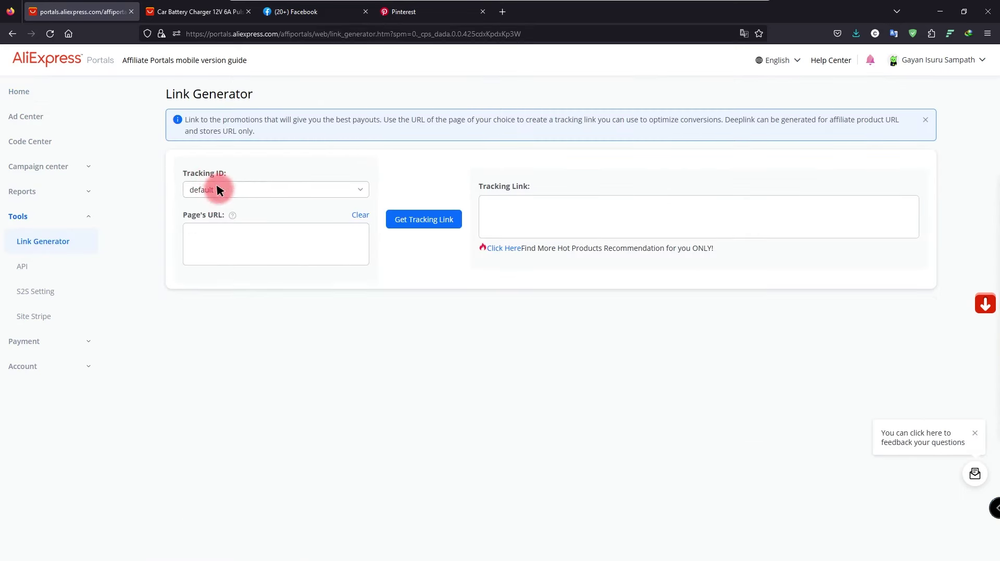
Paste the copied product address as the page's URL and generate a tracking link with the default tracking ID.
click(207, 236)
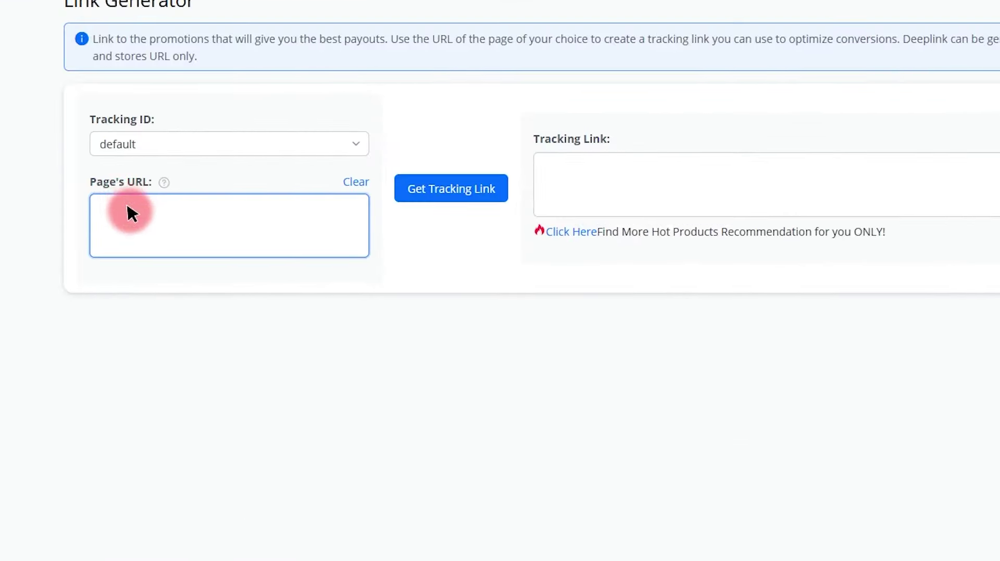
right_click(132, 214)
click(165, 327)
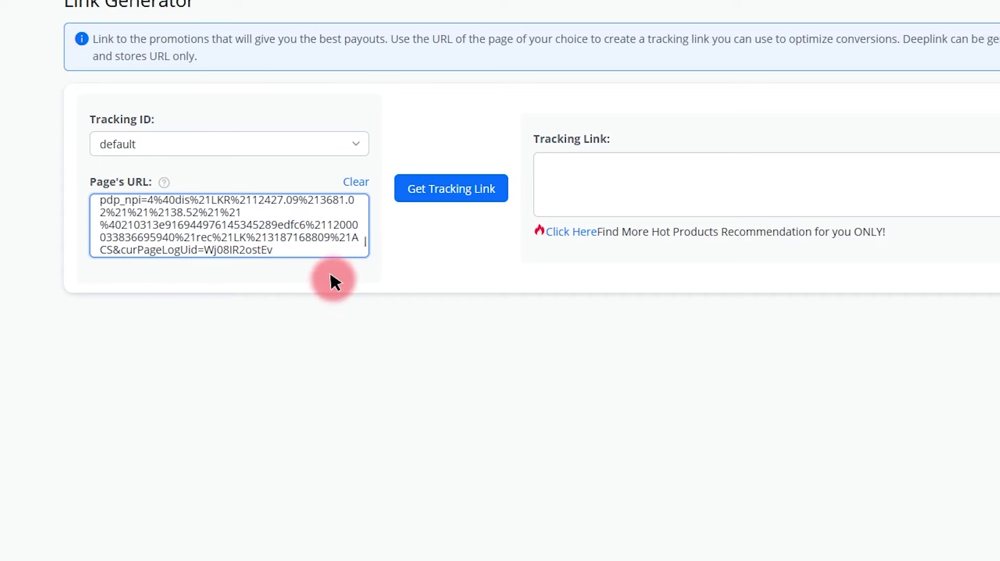
click(426, 190)
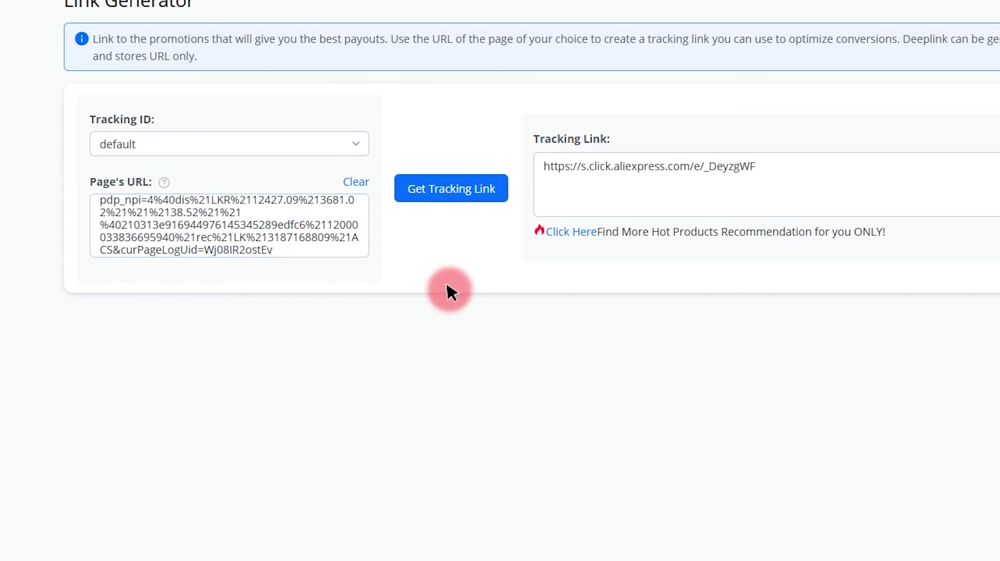
On the Facebook profile, create a photo post with the charger images, its product title and the tracking link, and publish it.
scroll(441, 11, up, 2)
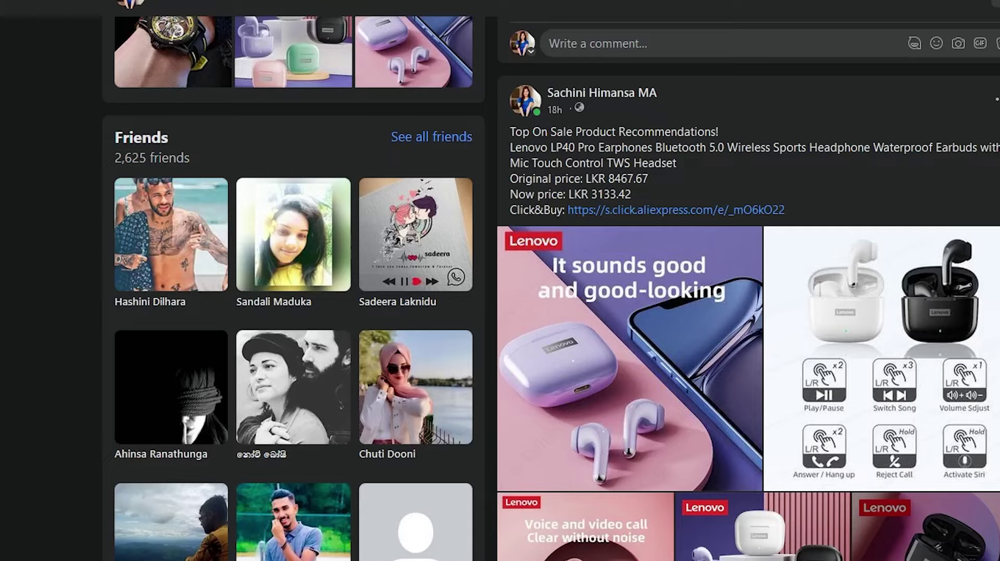
scroll(771, 241, up, 15)
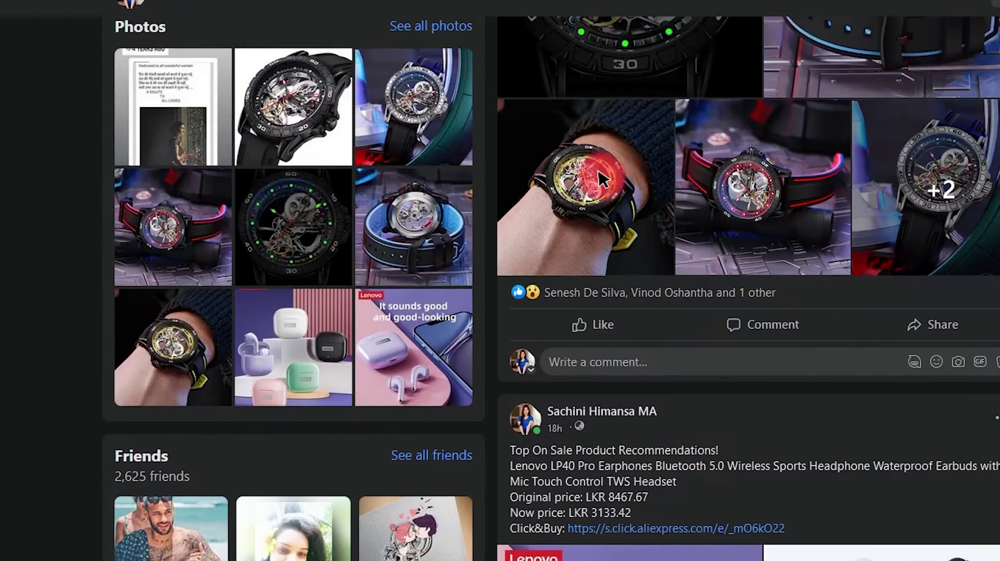
scroll(770, 241, up, 10)
scroll(765, 239, down, 6)
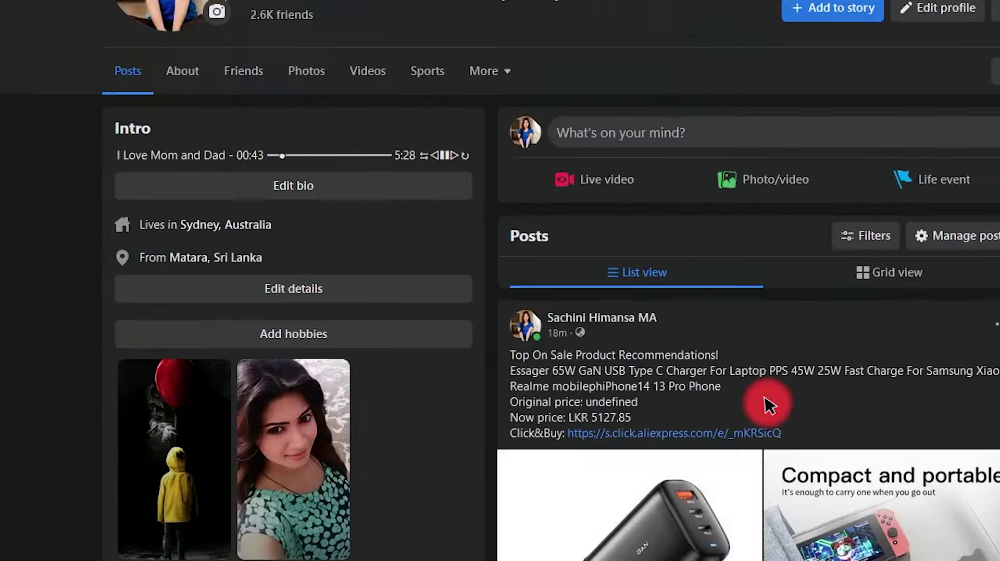
click(755, 174)
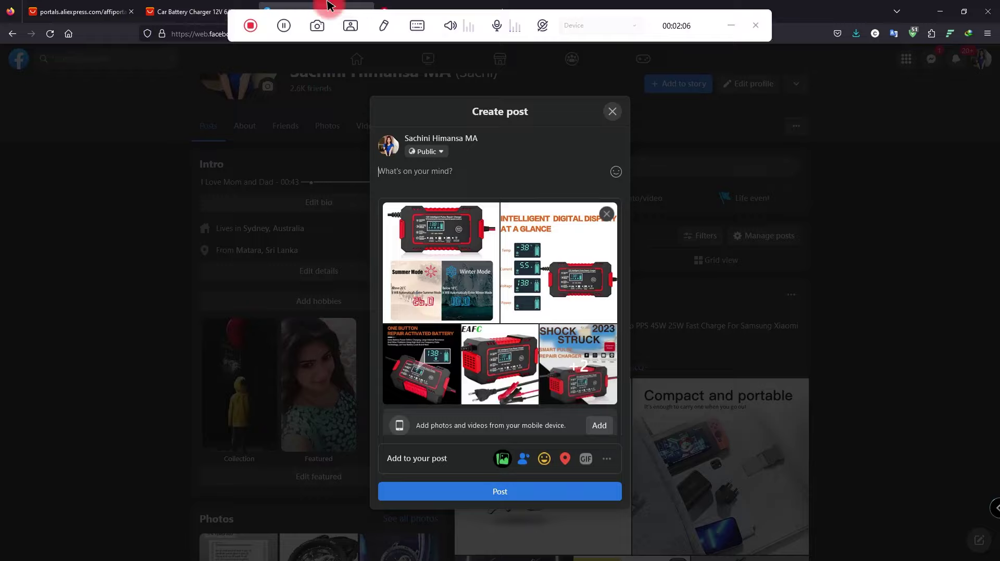
text(Car Battery Charger 12V 6A Pulse Repair LCD Display Smart Fast Charge AGM Deep Cycle GEL Lead-Acid Charger For Auto Motorcycle)
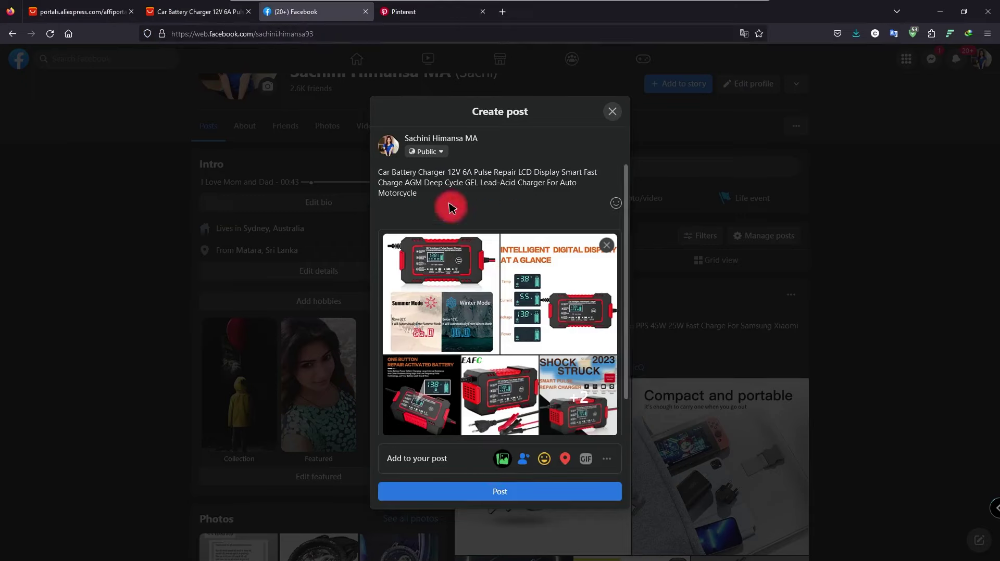
click(497, 491)
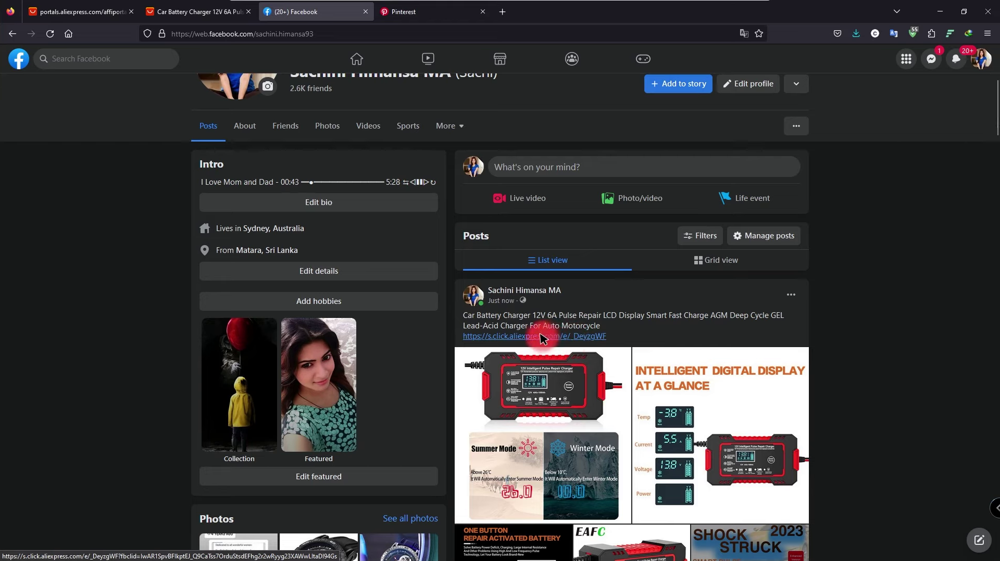
Return to AliExpress Portals, open the Site Stripe tool and enable its display status.
click(190, 7)
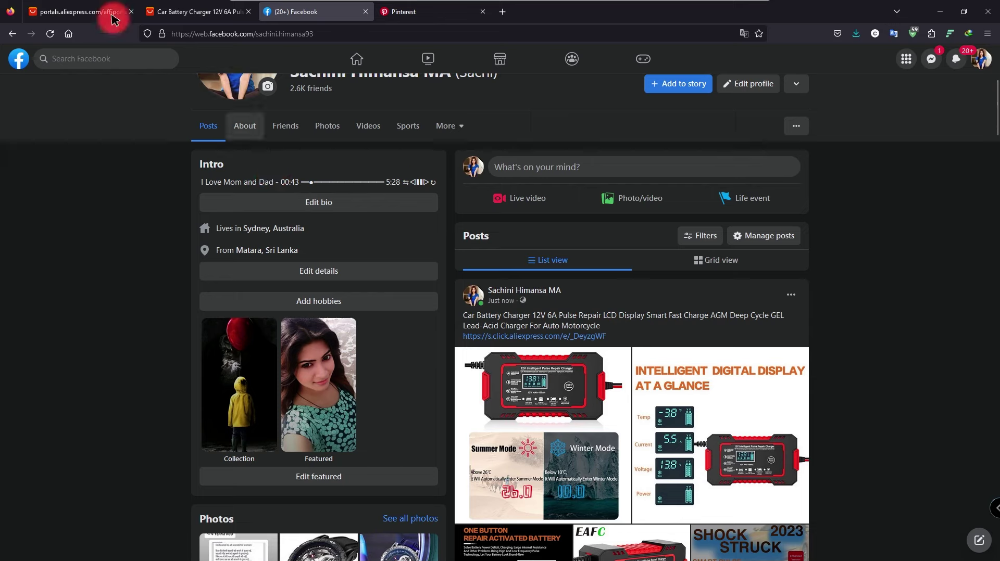
click(60, 6)
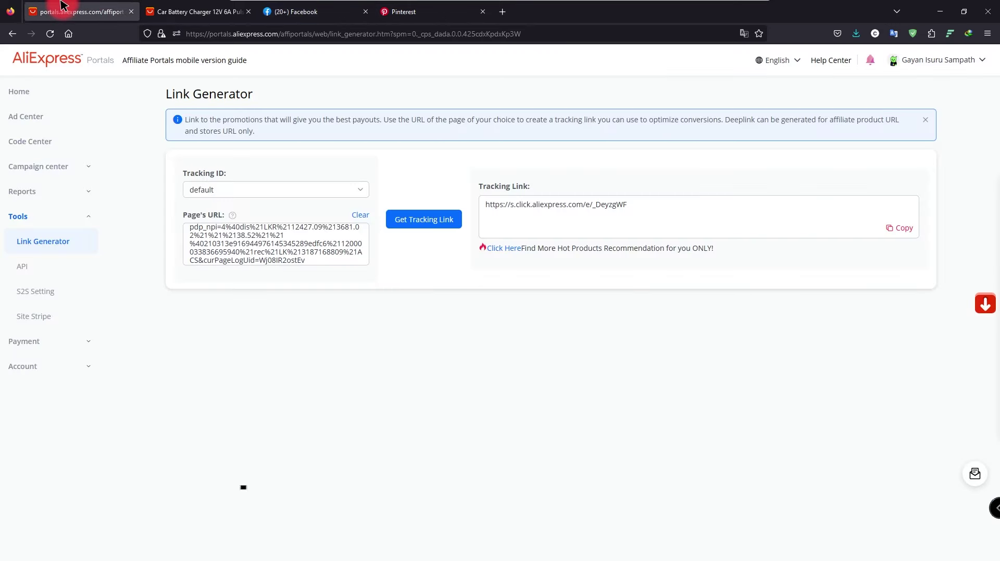
click(23, 219)
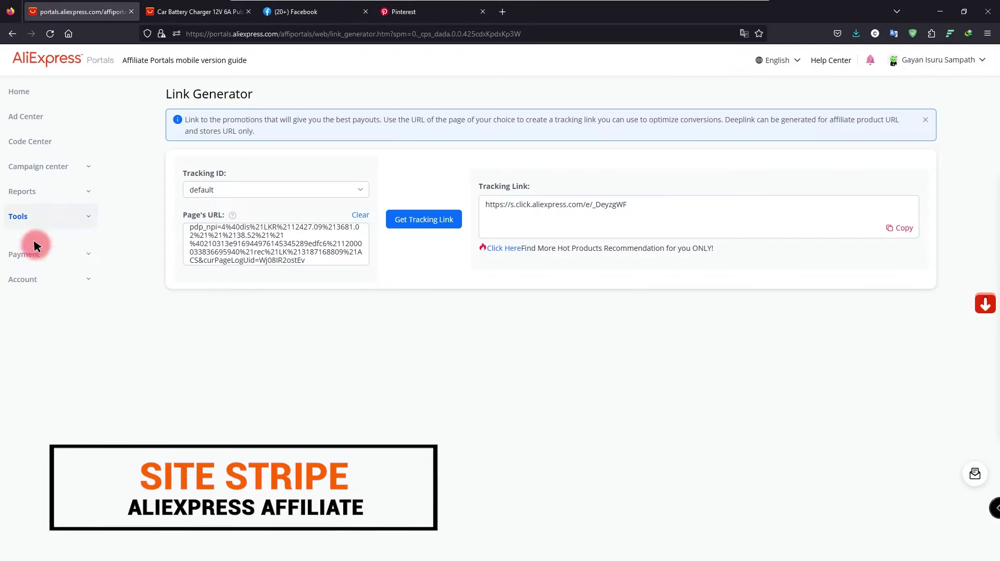
click(27, 214)
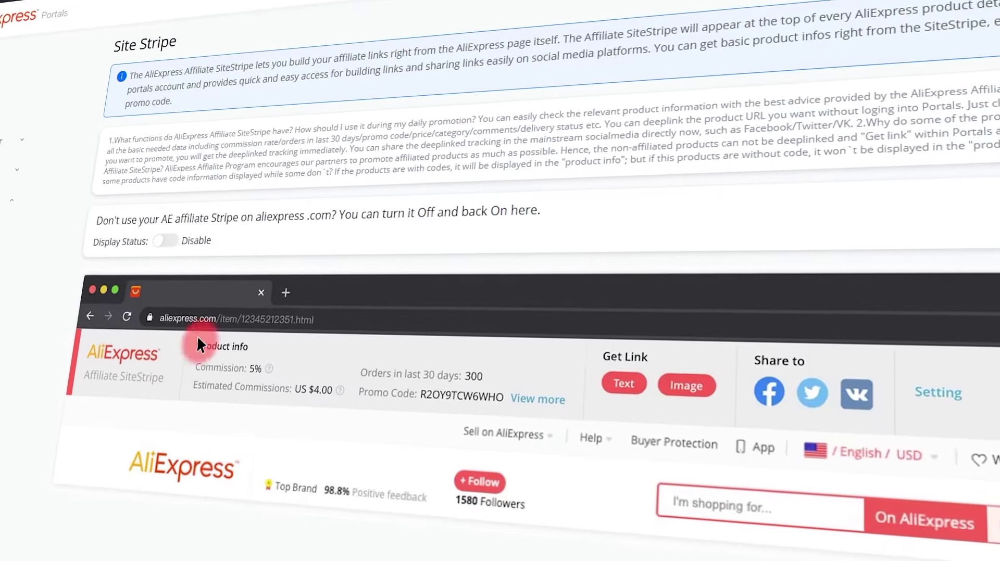
click(148, 238)
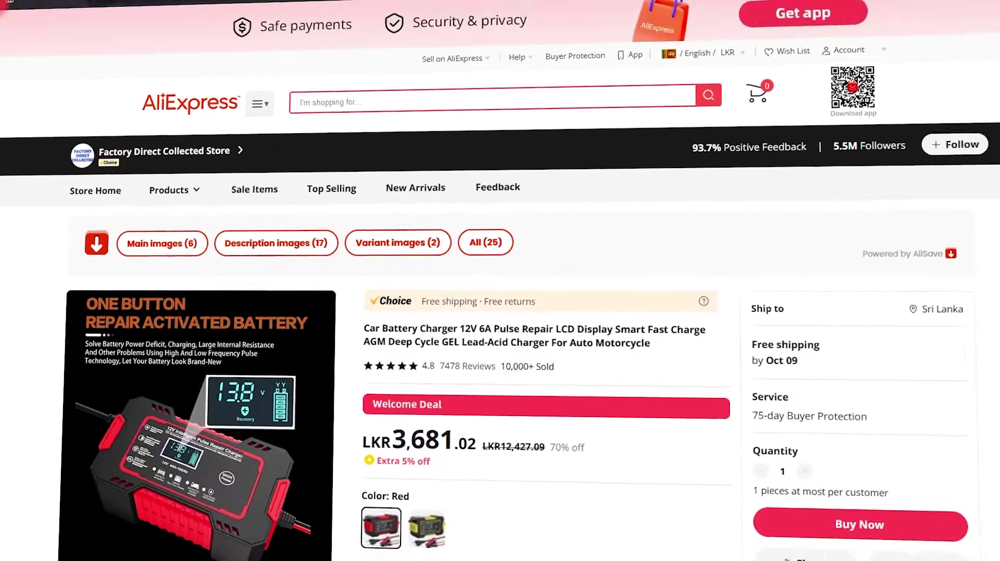
Refresh the charger's product page, check its commissions in SiteStripe and get its affiliate link as text and as a small image.
click(18, 19)
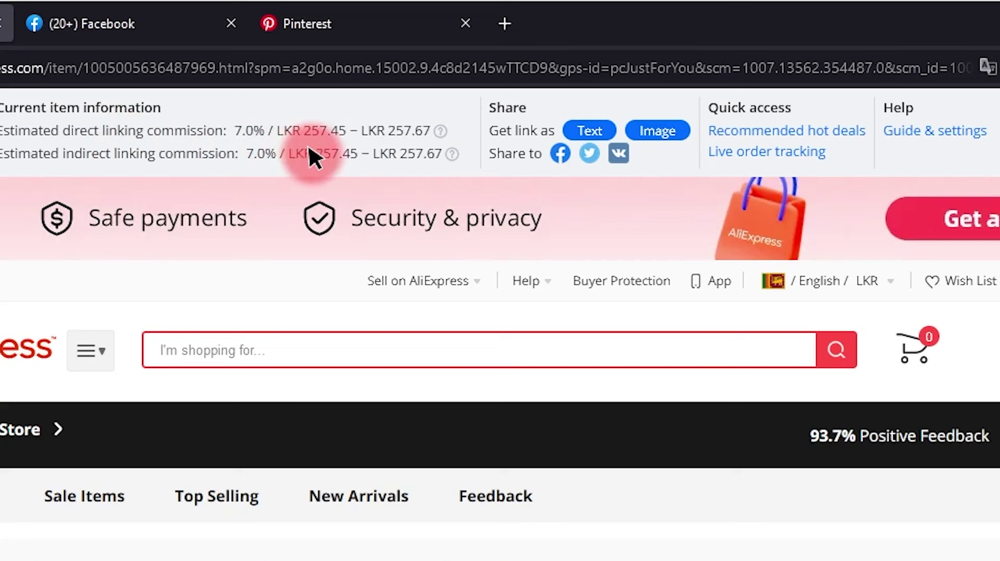
drag(339, 148, 348, 151)
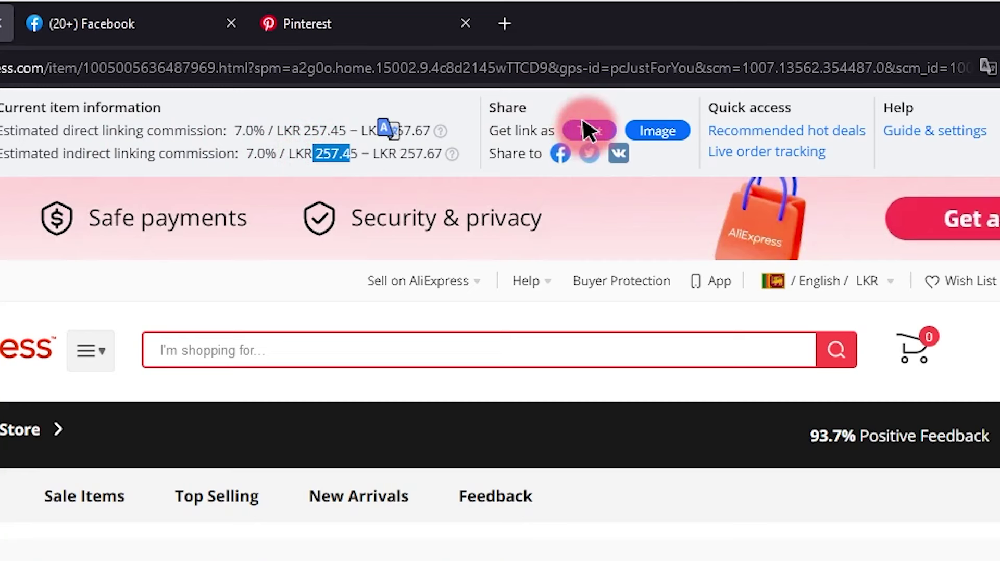
click(588, 130)
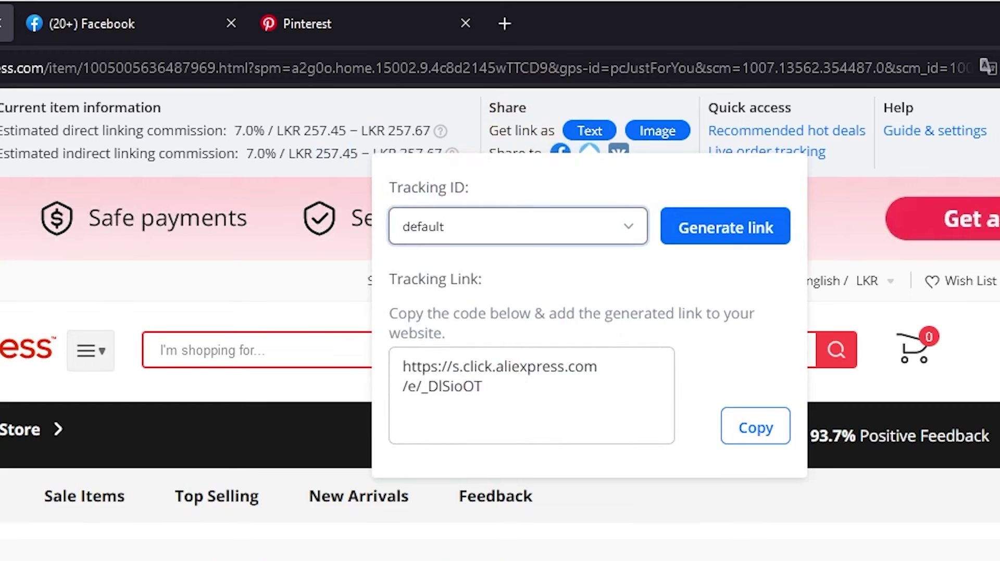
click(675, 132)
click(672, 135)
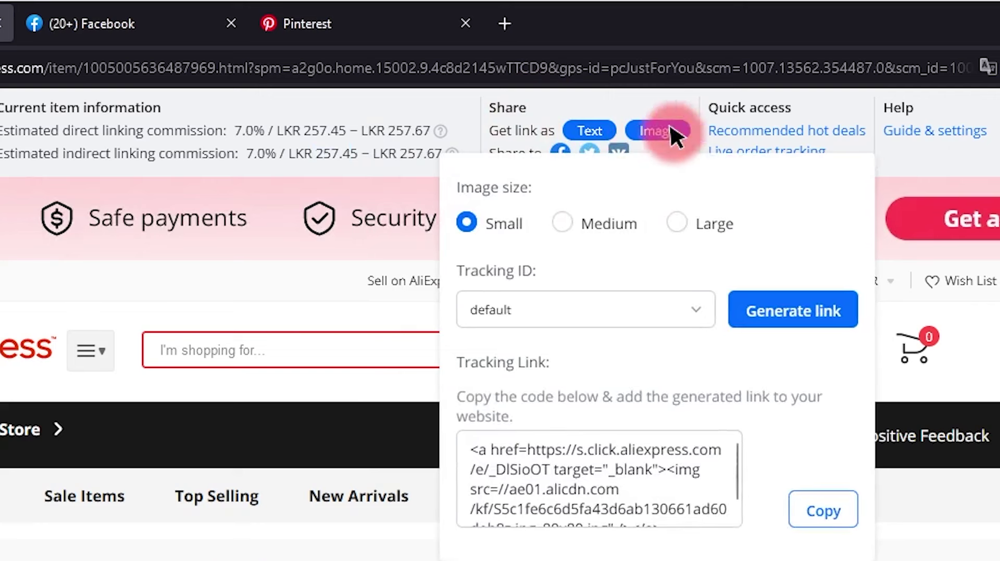
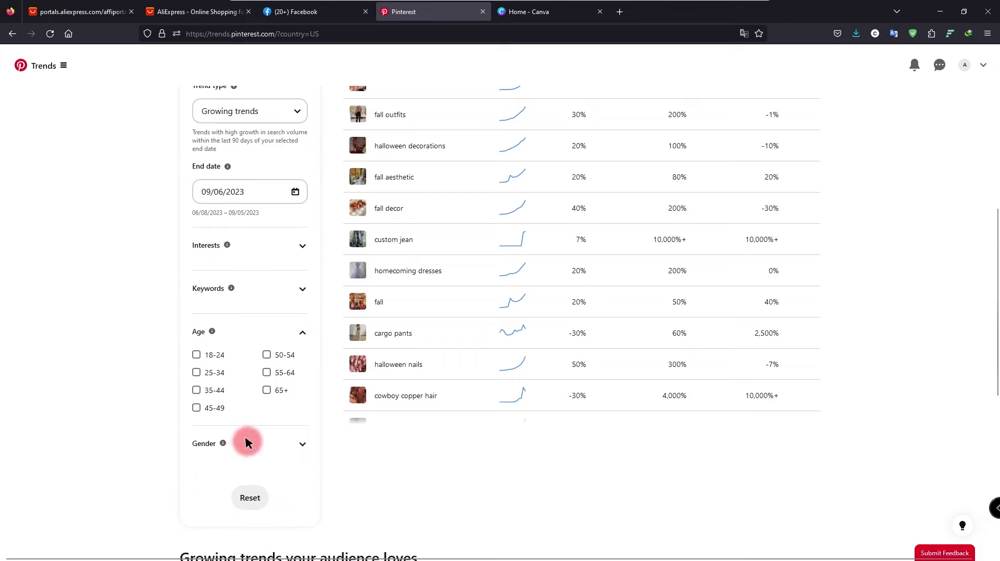
On Pinterest Trends, expand the Keywords filter and select the trending keyword fall nails for copying.
click(275, 291)
scroll(151, 330, up, 5)
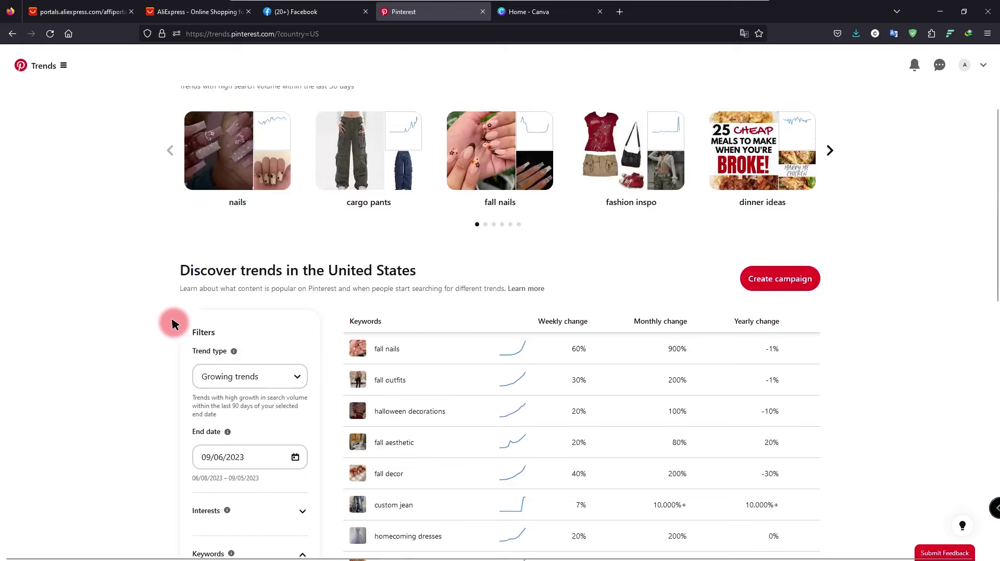
drag(438, 345, 372, 350)
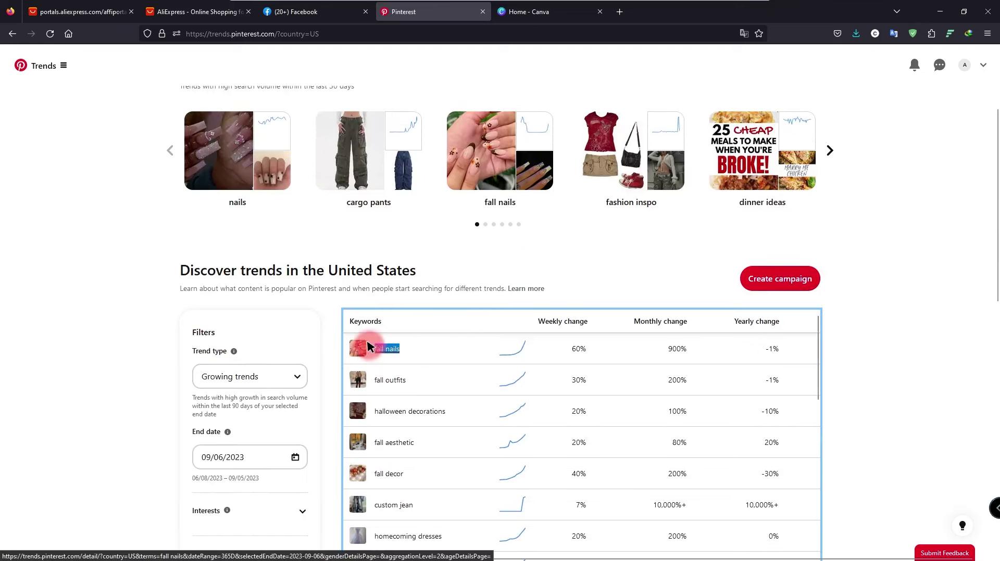
Search AliExpress for fall nails and filter the products by 4 stars & up and Plus.
click(193, 11)
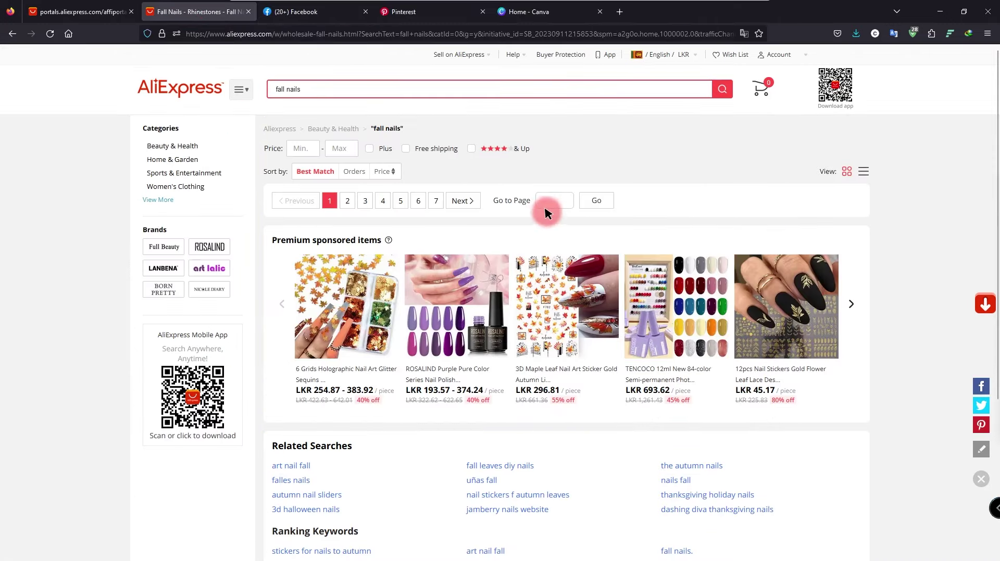
click(471, 148)
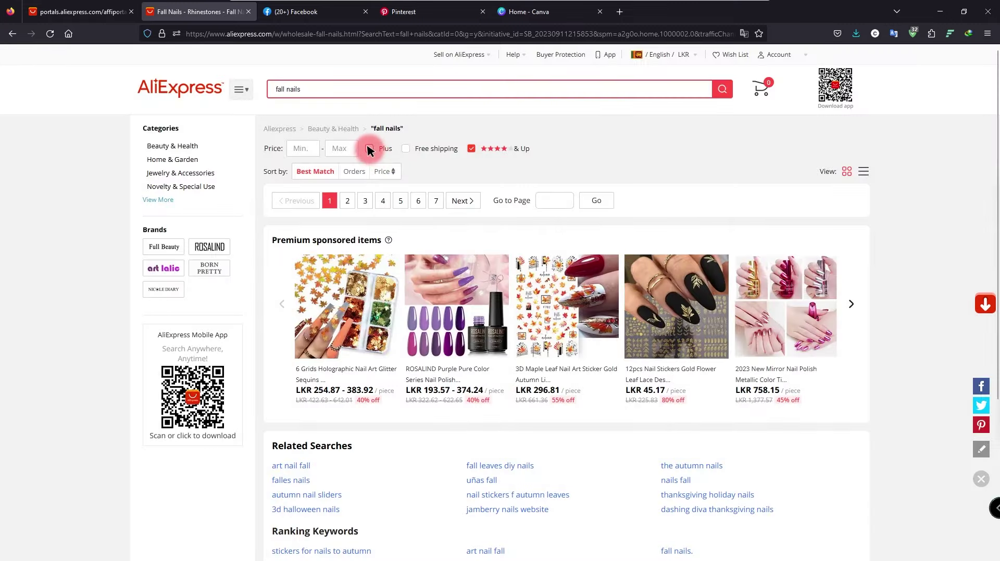
click(368, 149)
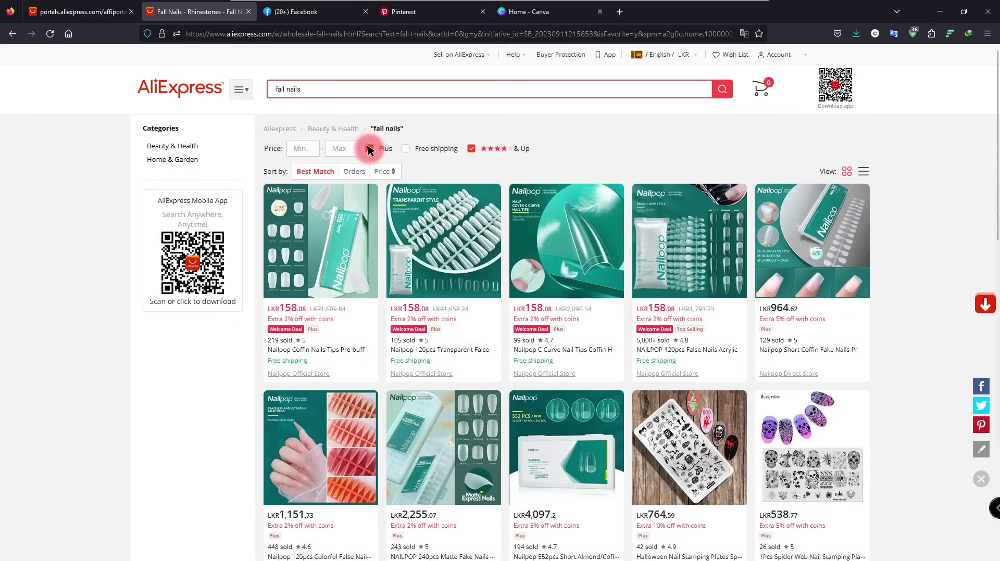
Open the product page of the Nailpop 552pcs Short Almond/Coffin False Nail Set from the filtered products.
scroll(624, 275, down, 3)
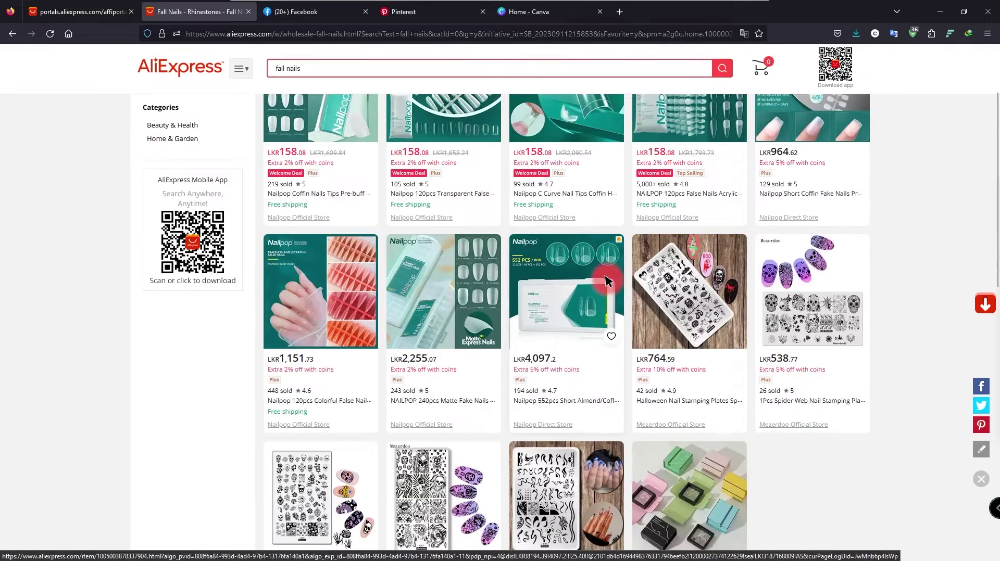
click(548, 262)
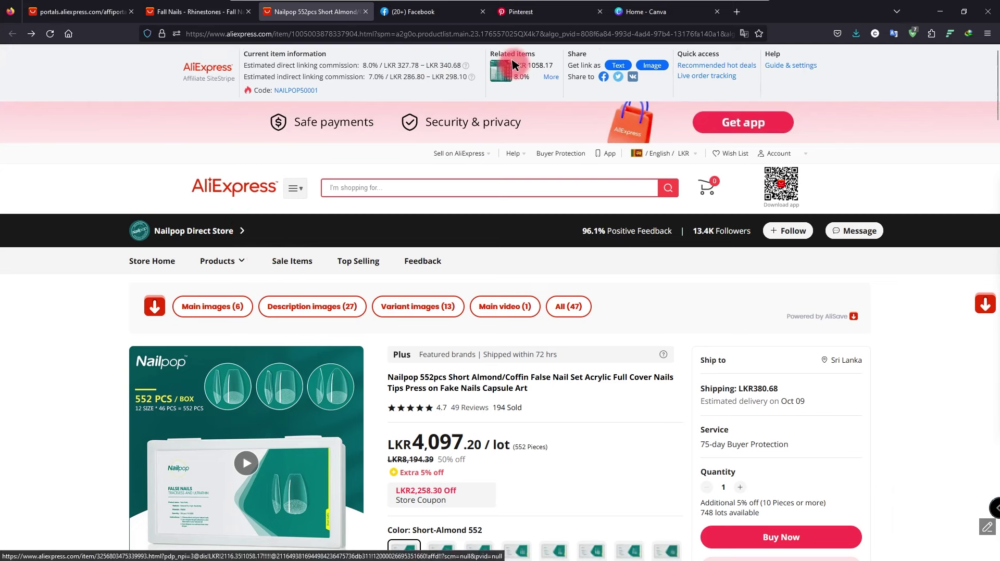
Generate a text affiliate link for the Nailpop nail set with the default tracking ID and copy it.
click(616, 65)
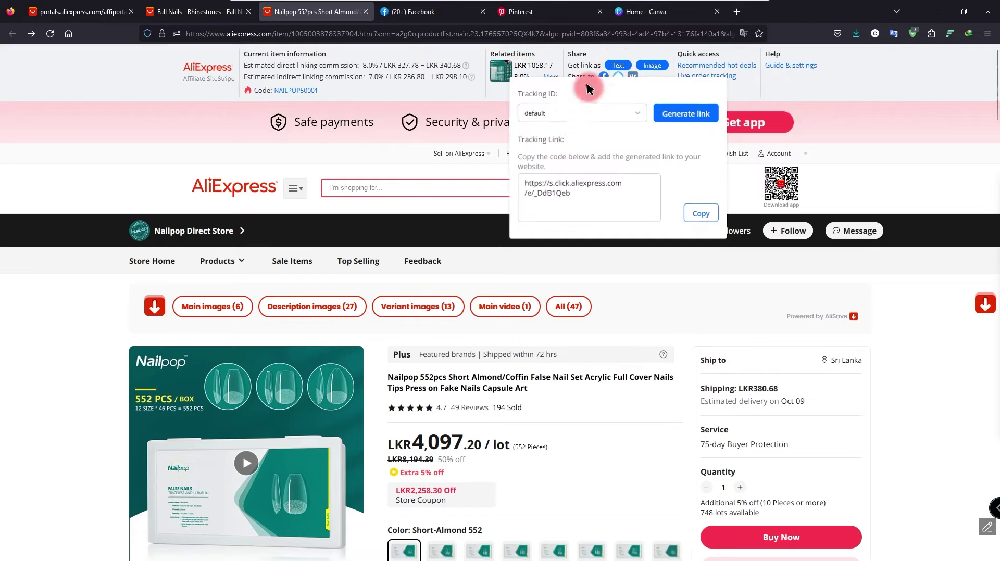
click(682, 114)
click(707, 219)
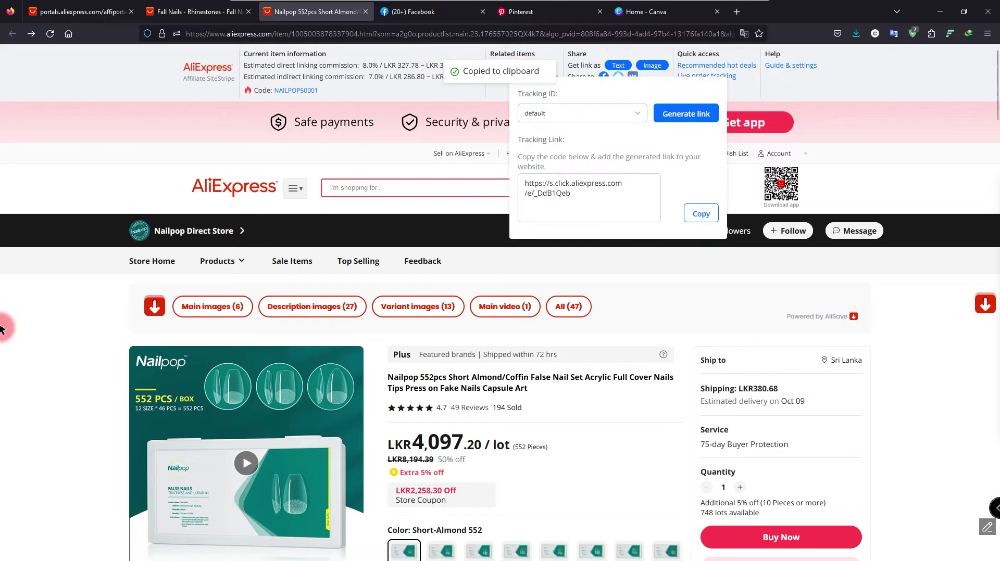
Download the six main images of the Nailpop false nail set from its product page.
scroll(62, 312, down, 2)
click(120, 442)
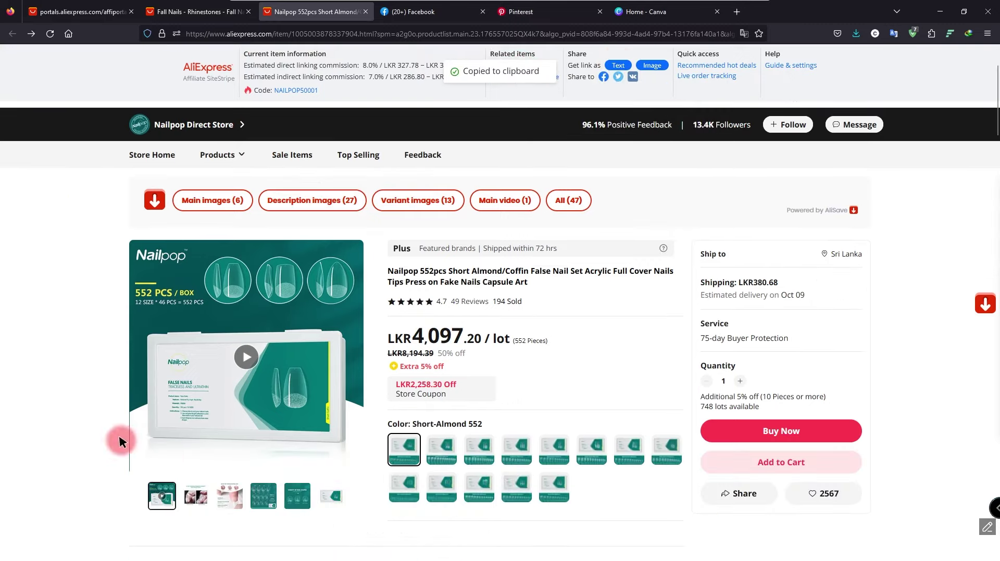
click(204, 196)
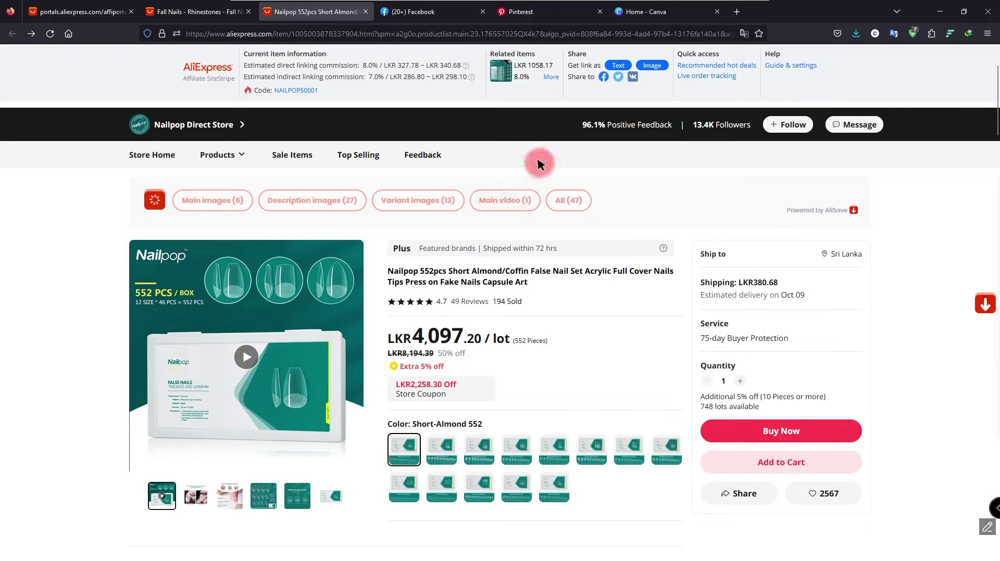
Switch to Canva and open the Pinterest Video Pin (1000 × 1500 px) templates from the pinterest video pins search.
click(699, 9)
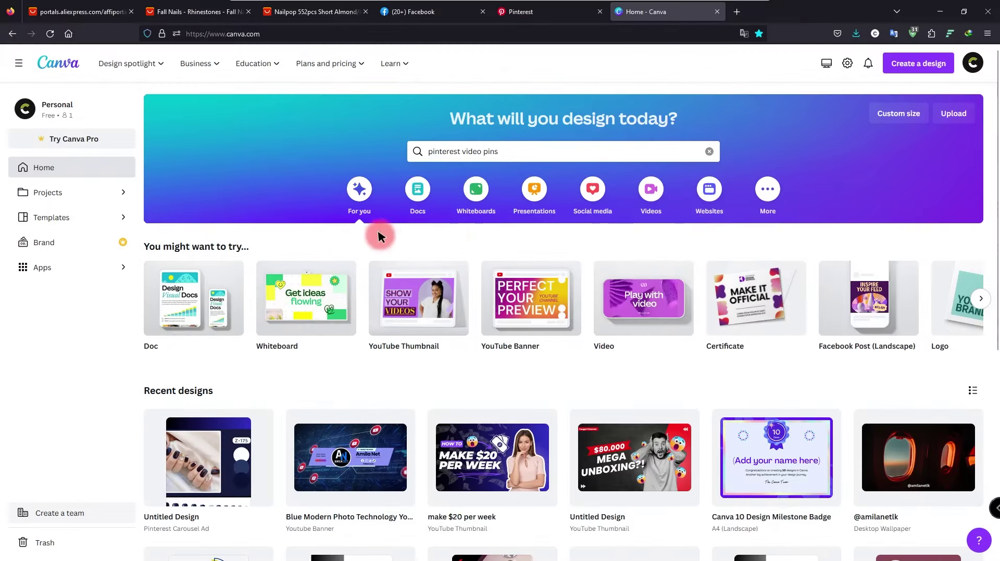
click(450, 151)
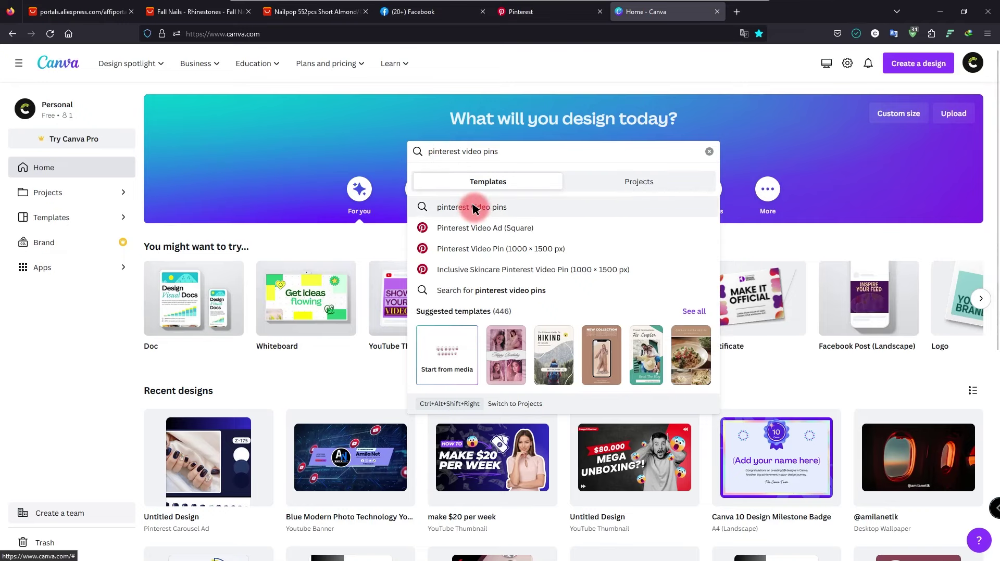
click(474, 248)
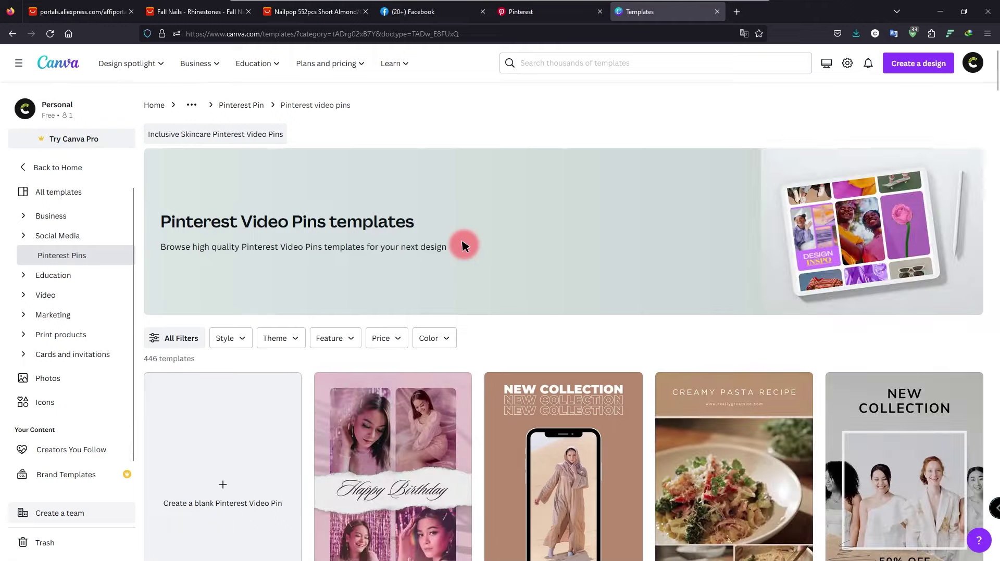
Filter the Pinterest video pin templates by the Beauty theme.
scroll(464, 245, down, 2)
click(290, 233)
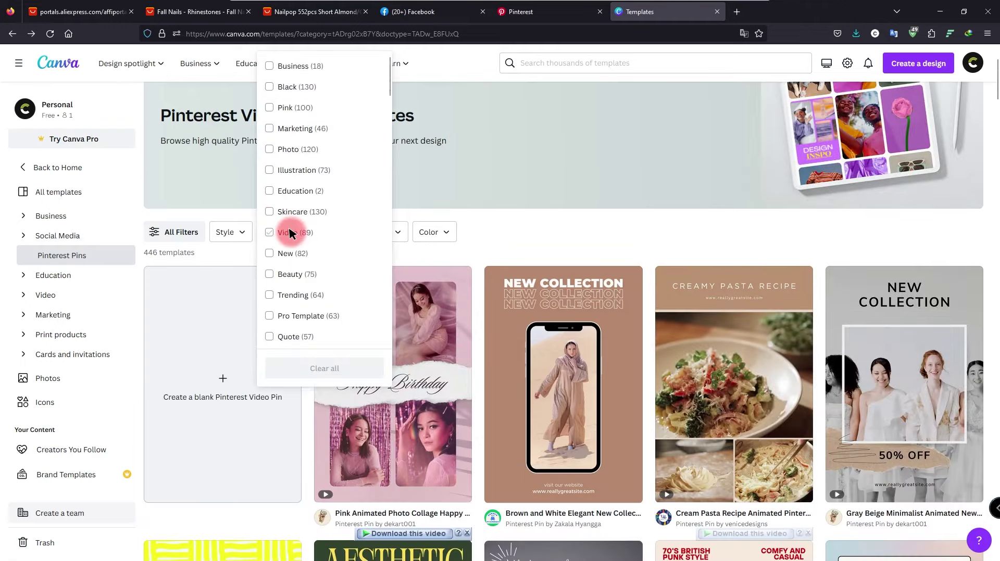
click(269, 274)
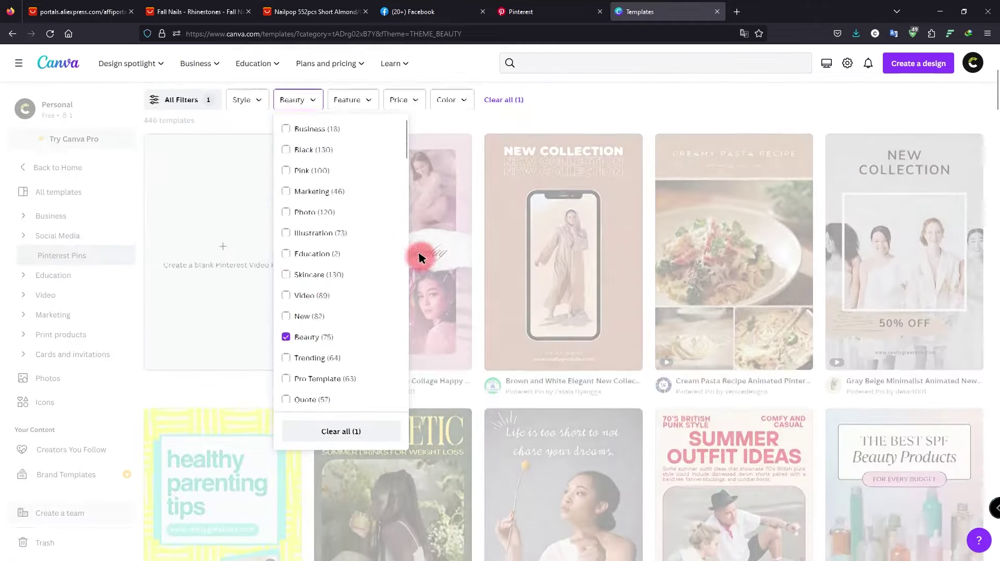
click(529, 123)
scroll(436, 227, up, 2)
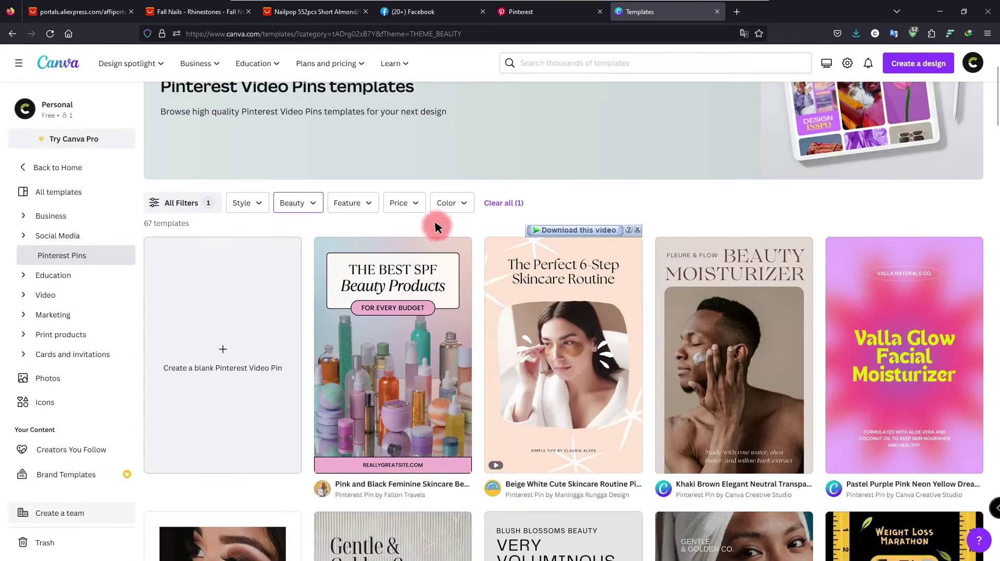
Look at the color filter options, then open the Beige White Cute Skincare Routine Pinterest Video Pin template for customizing.
click(449, 203)
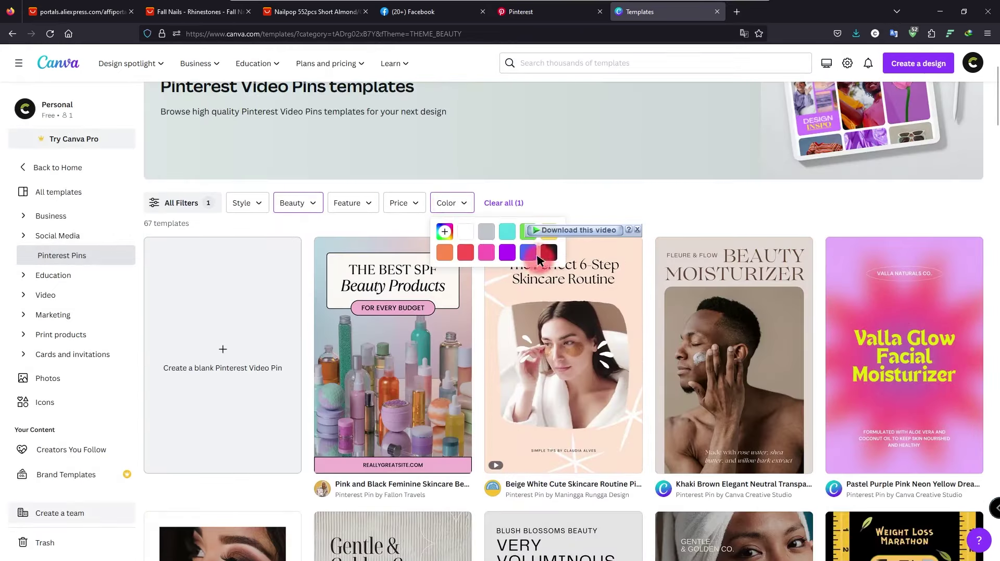
scroll(469, 253, down, 1)
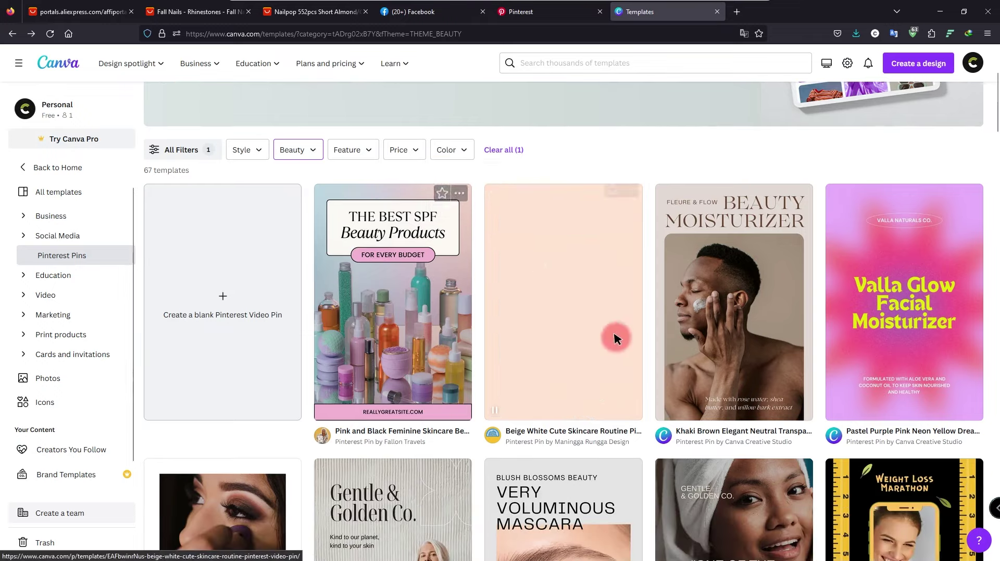
click(569, 307)
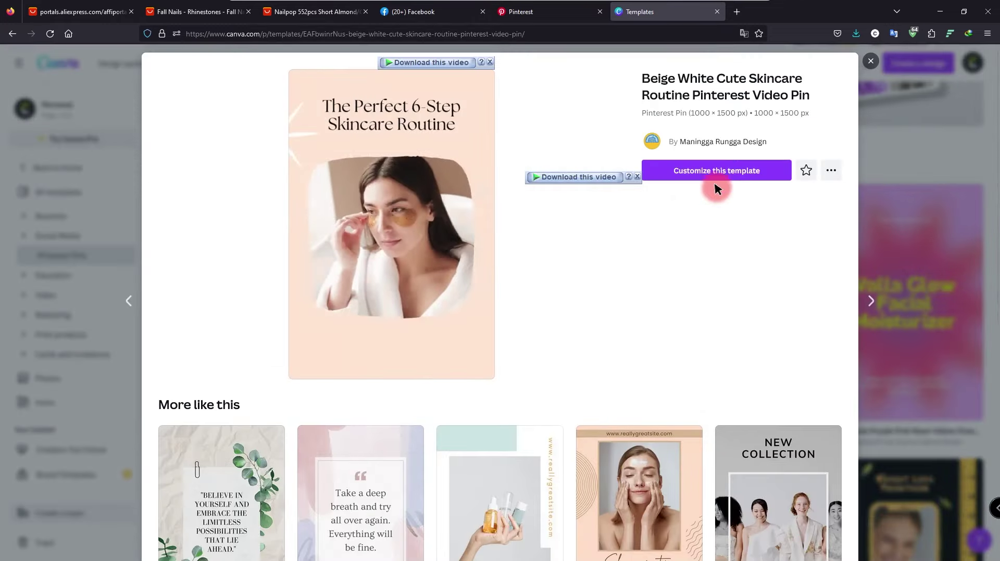
click(705, 171)
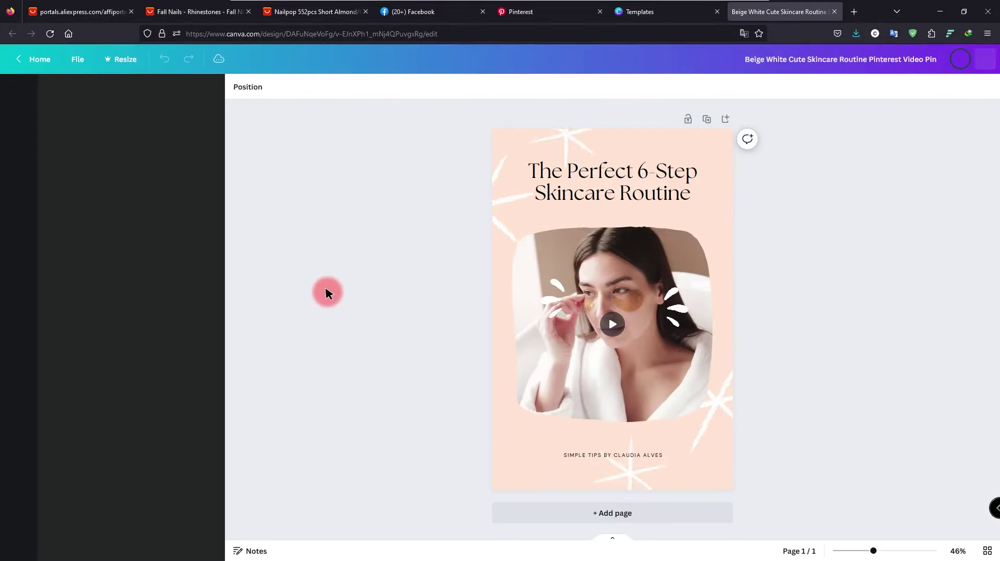
Upload the Nailpop 552pcs Short Almond_Coffin False Nail Set video from the Video folder in Downloads to the design's video uploads.
click(17, 240)
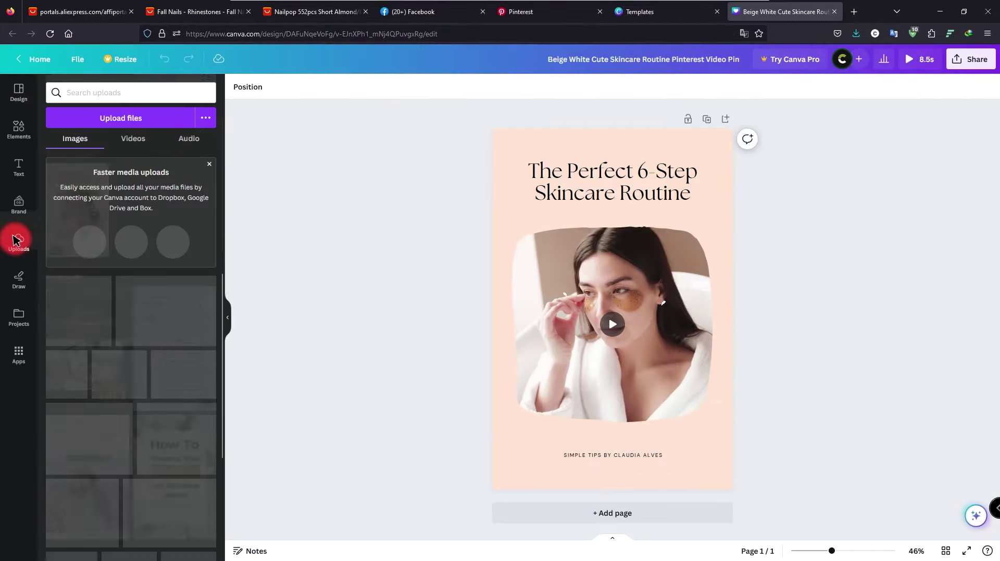
click(125, 139)
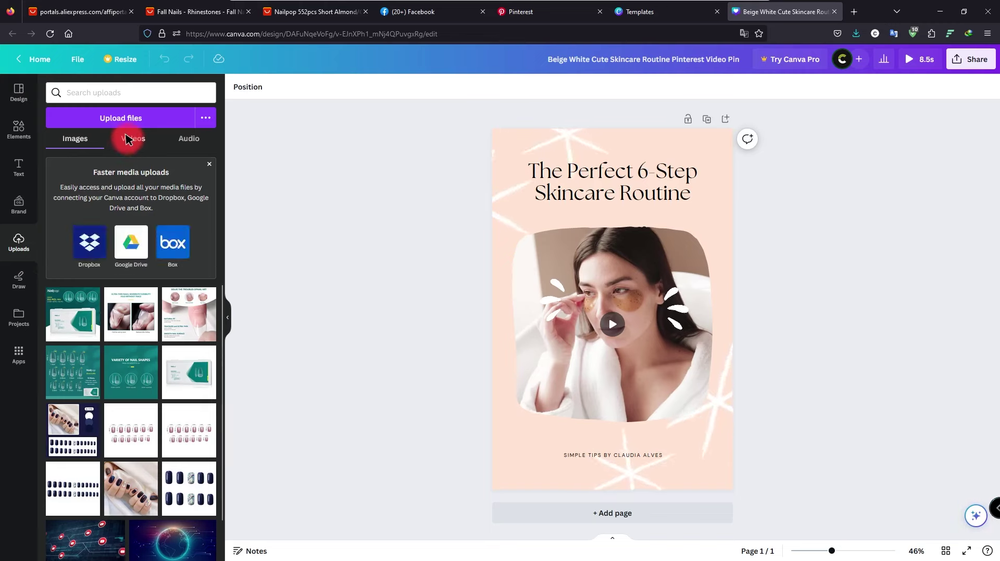
click(125, 118)
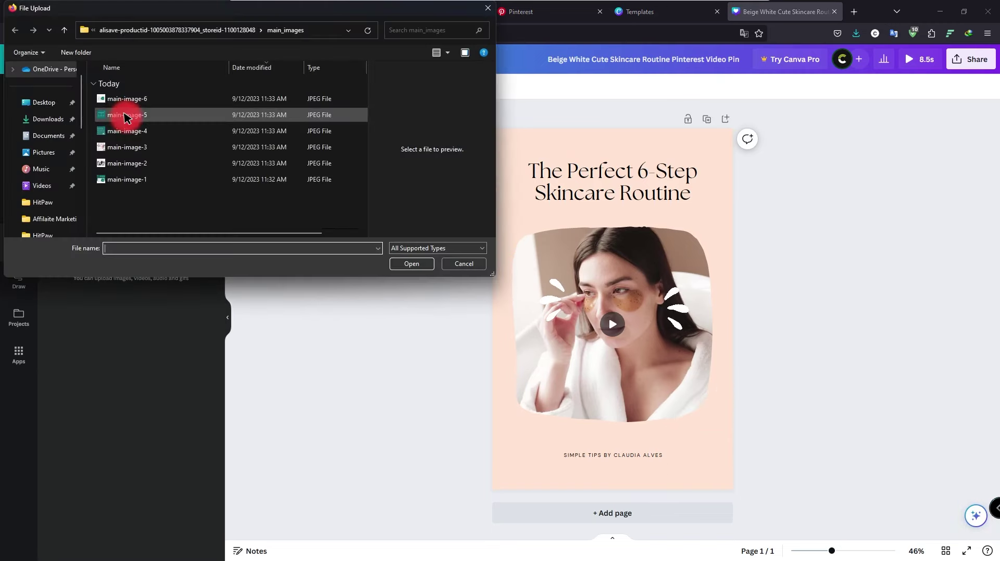
click(48, 119)
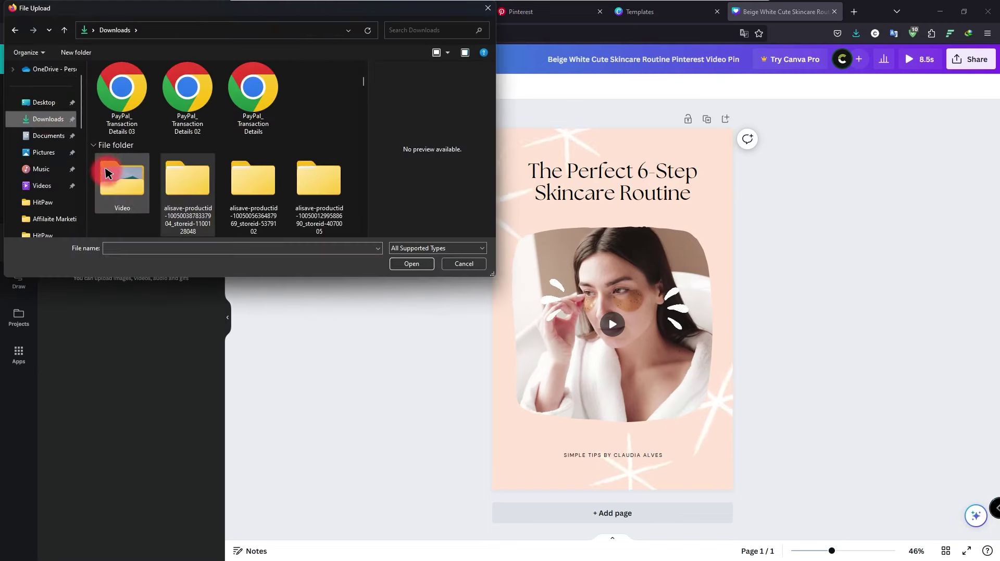
double_click(121, 177)
click(121, 154)
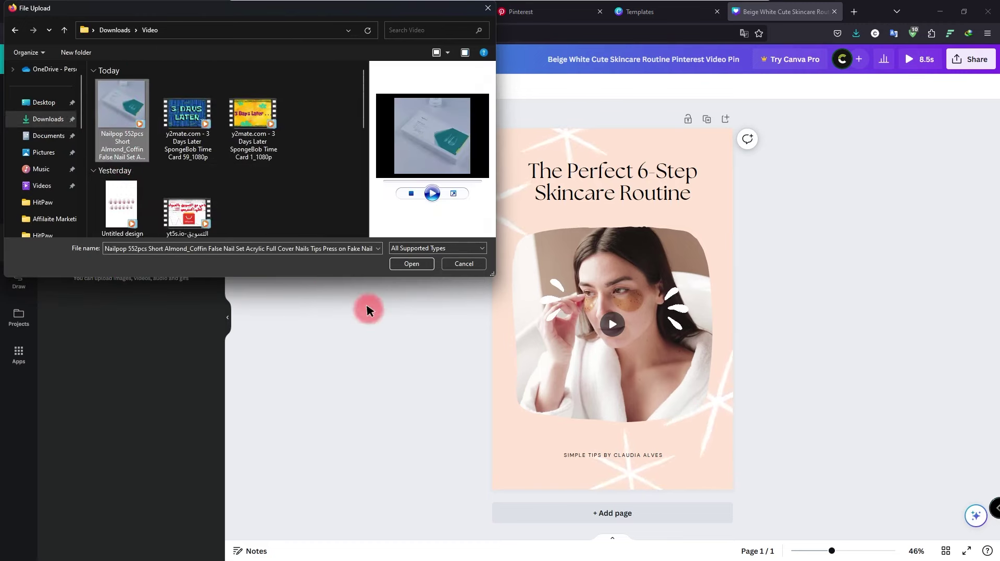
click(411, 264)
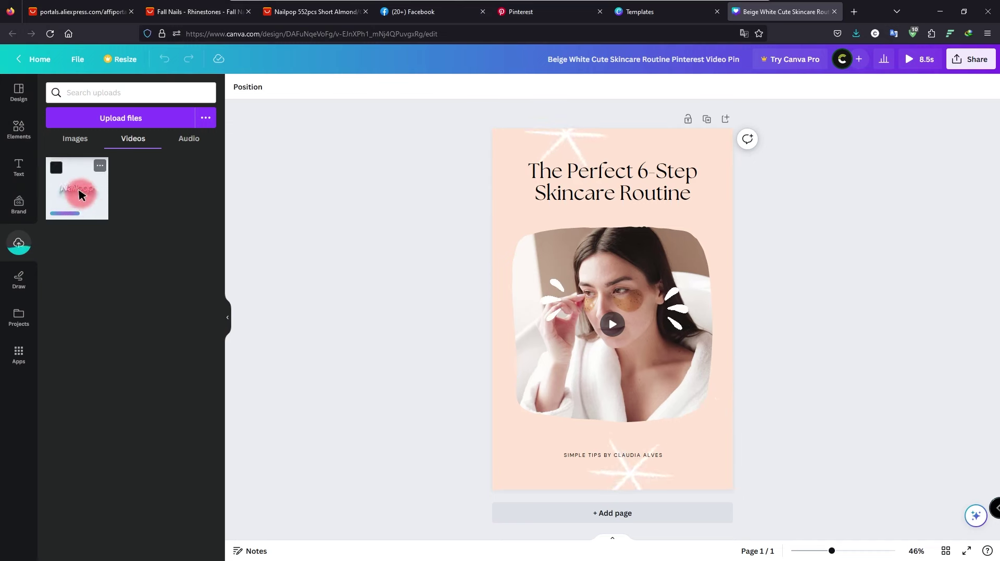
mouse_move(77, 193)
mouse_down()
mouse_move(368, 348)
mouse_move(629, 307)
mouse_move(542, 287)
mouse_move(576, 152)
mouse_move(513, 205)
mouse_up()
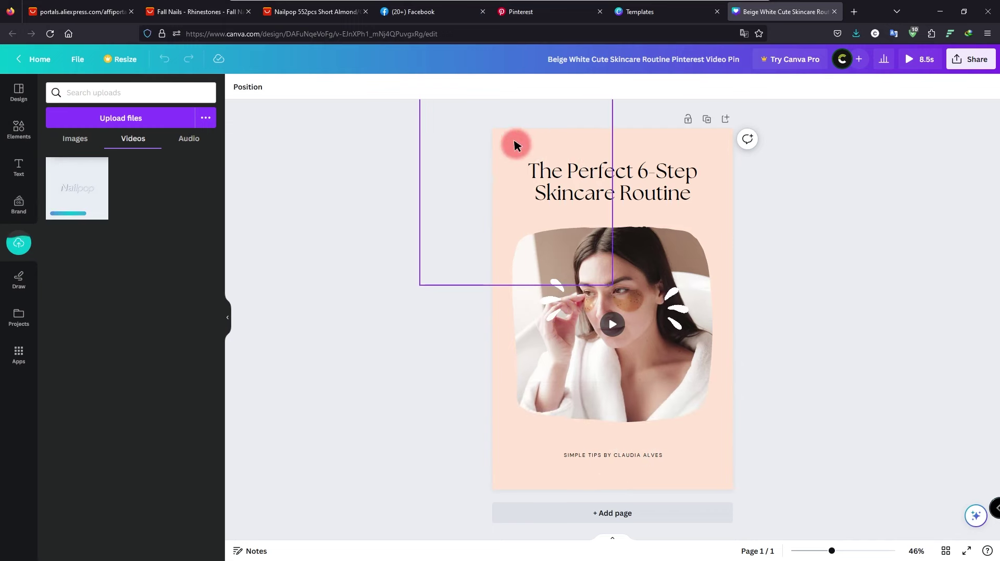
click(719, 188)
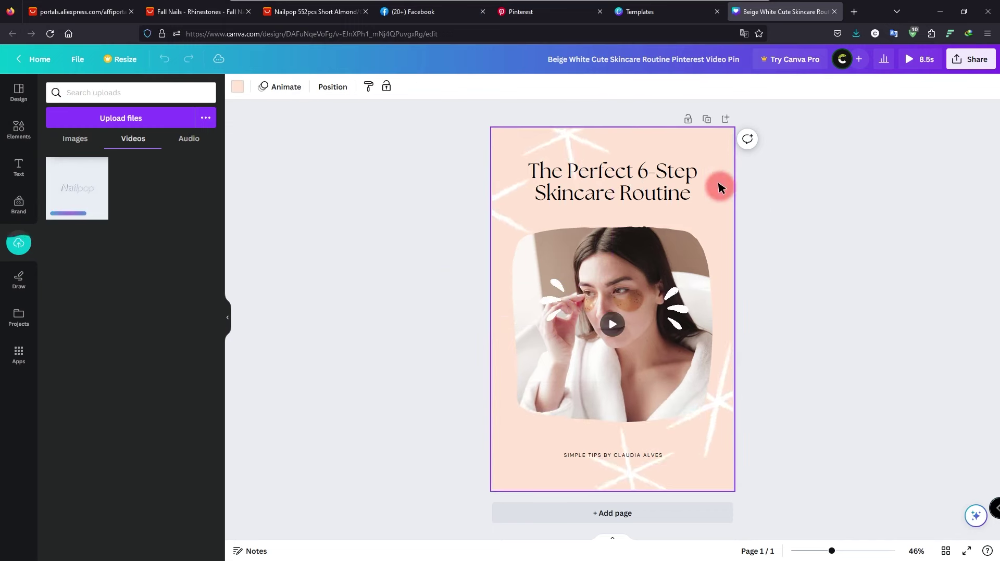
click(237, 87)
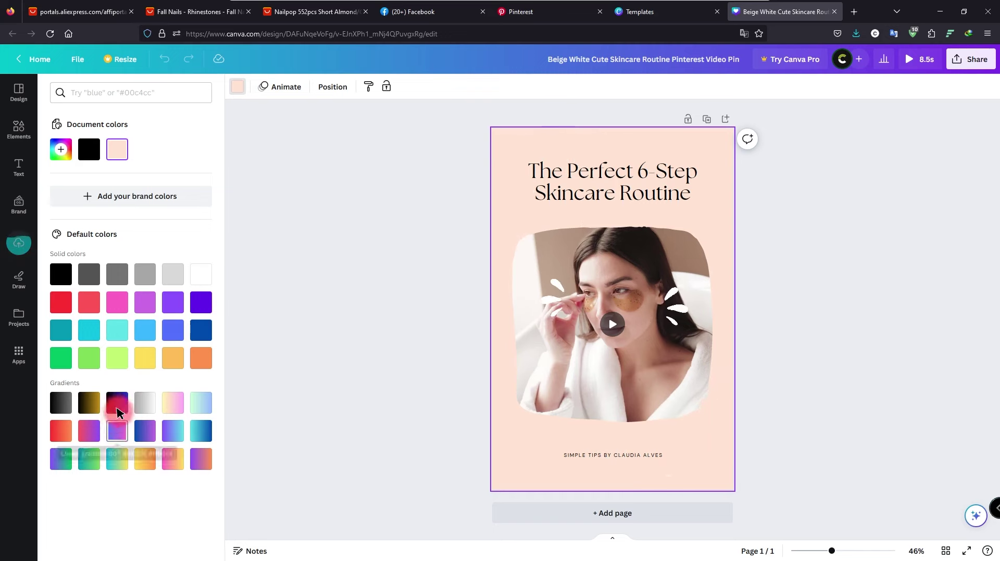
click(855, 272)
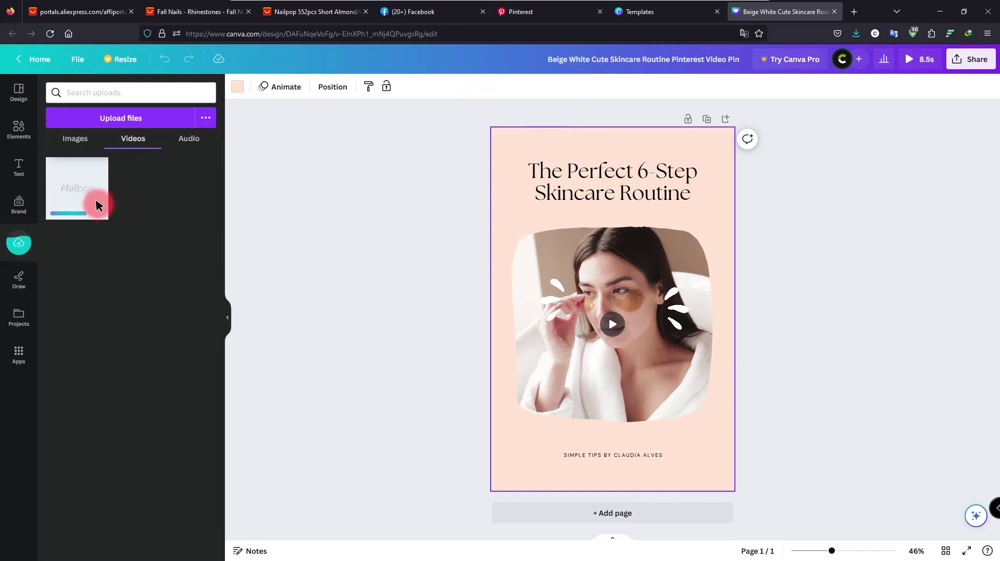
drag(82, 200, 101, 203)
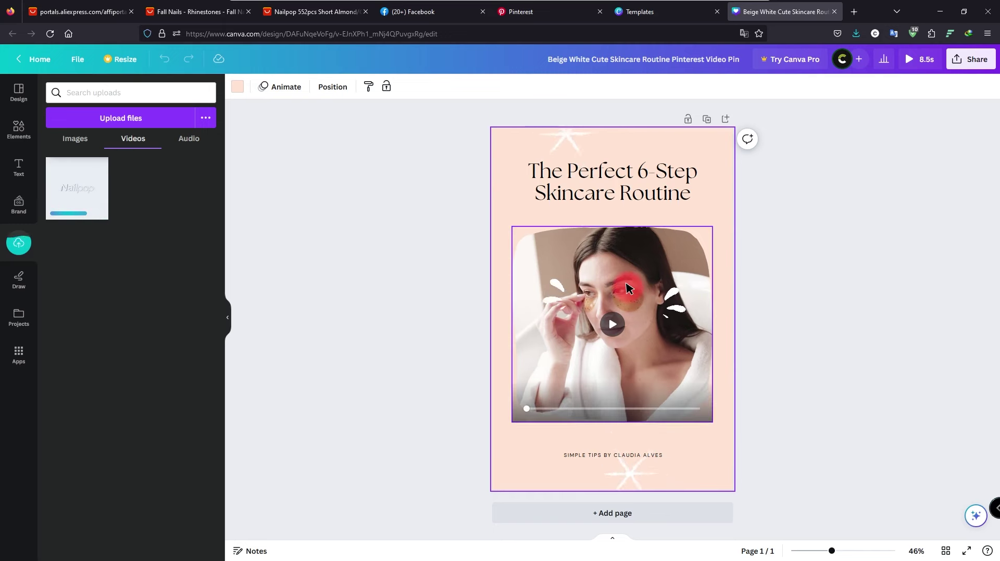
Replace the woman's video in the template's central frame with the uploaded Nailpop video and skip ahead in its playback.
drag(85, 192, 616, 323)
click(615, 323)
drag(526, 410, 596, 406)
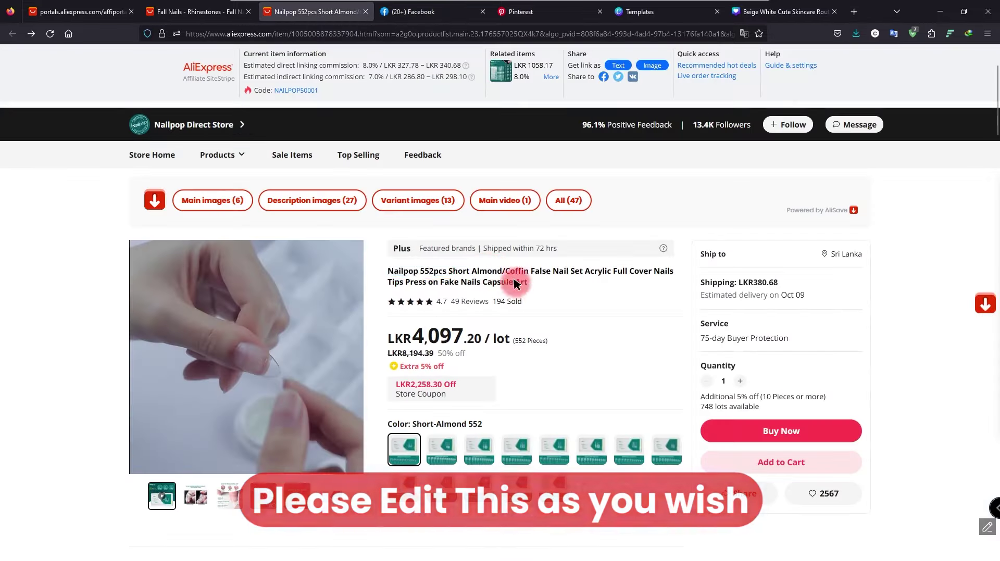
Replace the pin's heading with "Coffin False Nail Set Acrylic Full Cover Nails" and delete the small byline below the video.
click(781, 12)
click(576, 192)
key(ctrl+a)
key(super+v)
click(576, 308)
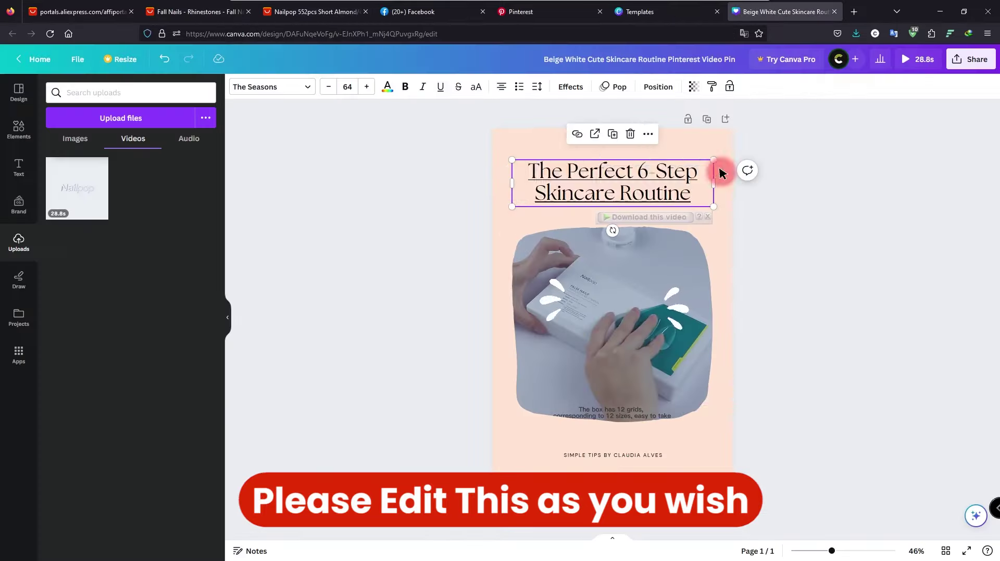
key(ctrl+v)
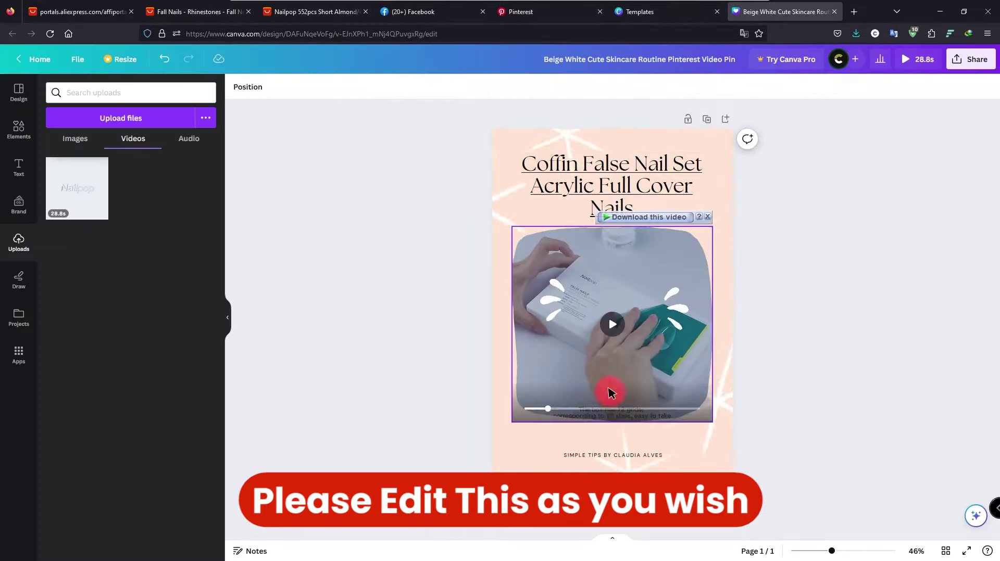
click(592, 455)
key(Delete)
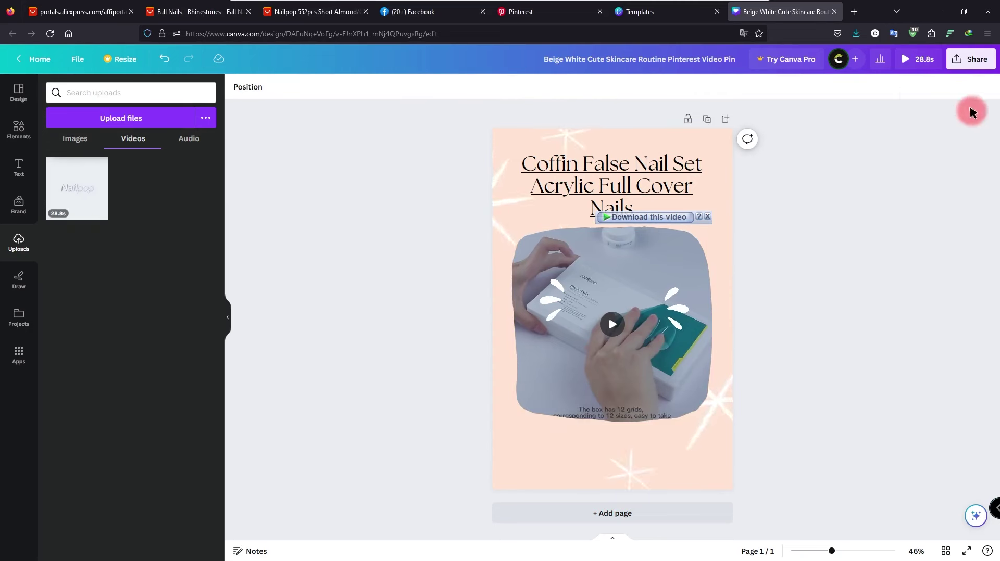
Download the finished pin design as an MP4 Video.
click(973, 60)
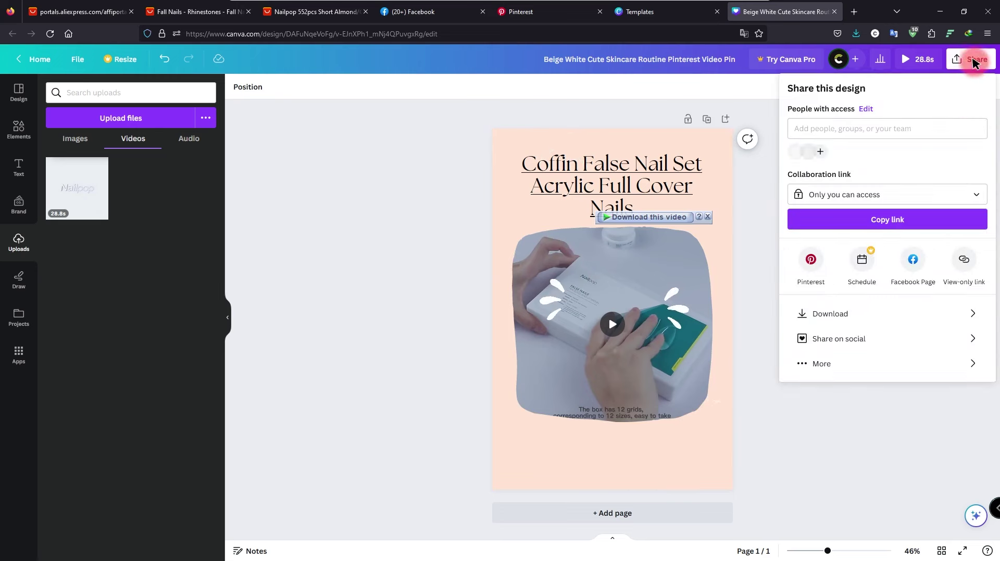
click(859, 314)
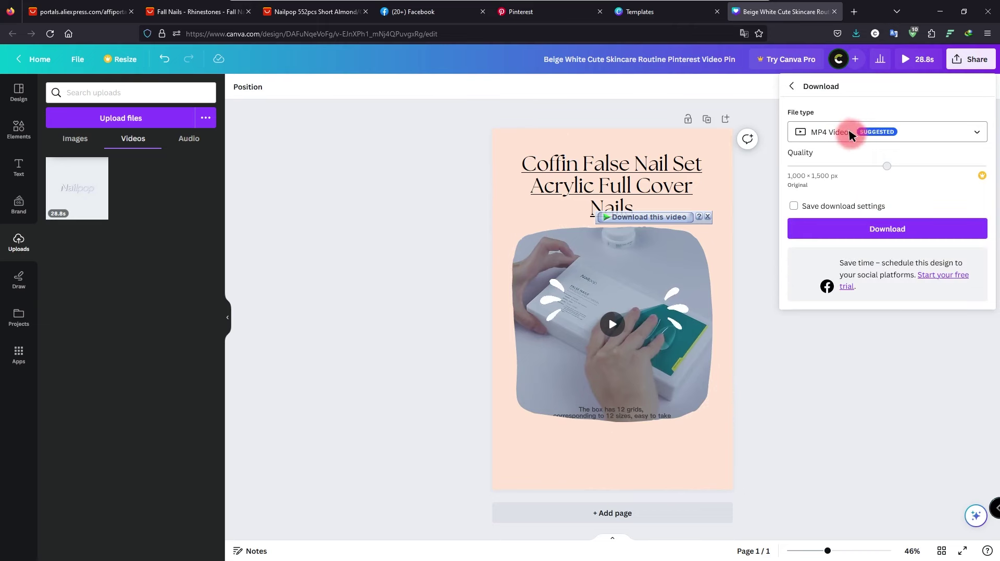
click(873, 229)
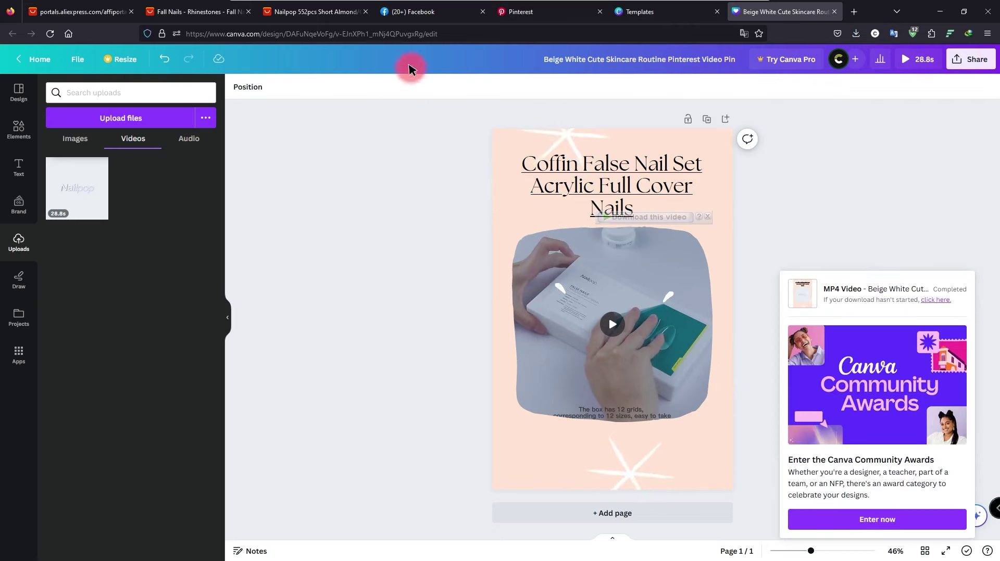
Switch to Pinterest and open the Create Idea Pin form for uploading a file.
click(529, 11)
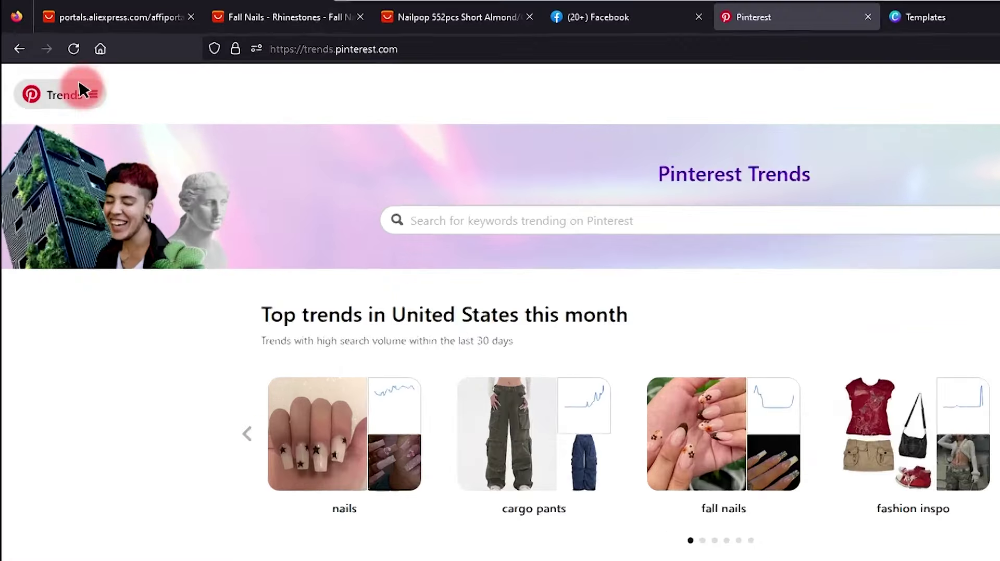
click(63, 65)
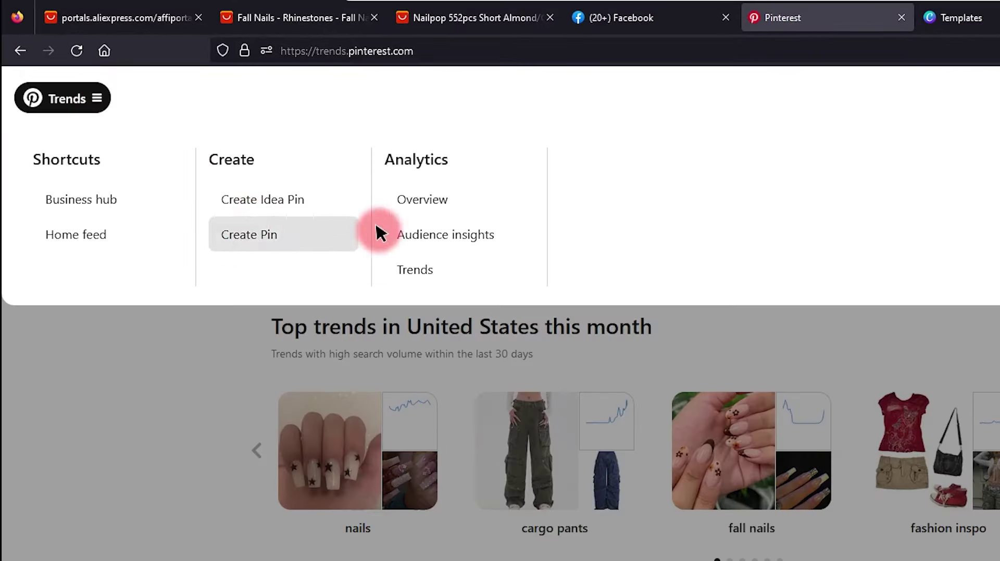
click(263, 200)
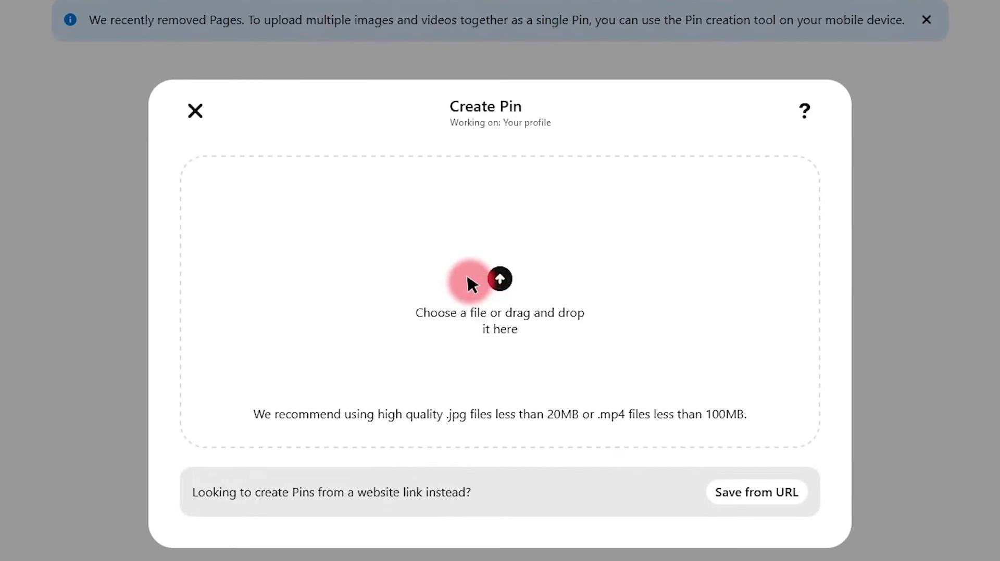
Upload the pin video and copy the title "Nailpop 552pcs Short Almond/Coffin False Nail Set Acrylic Full Cover Nails" from the AliExpress product page.
click(486, 277)
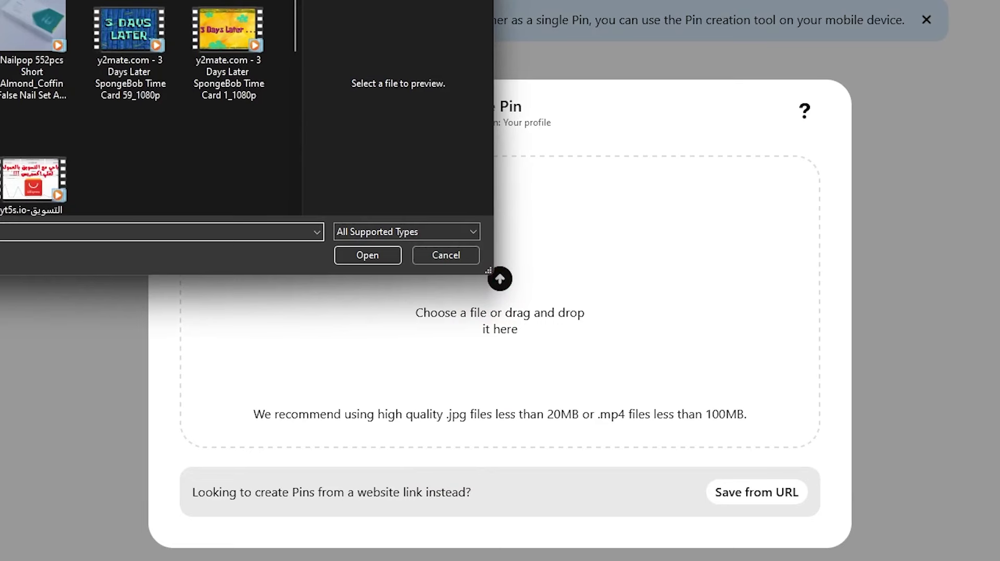
click(366, 255)
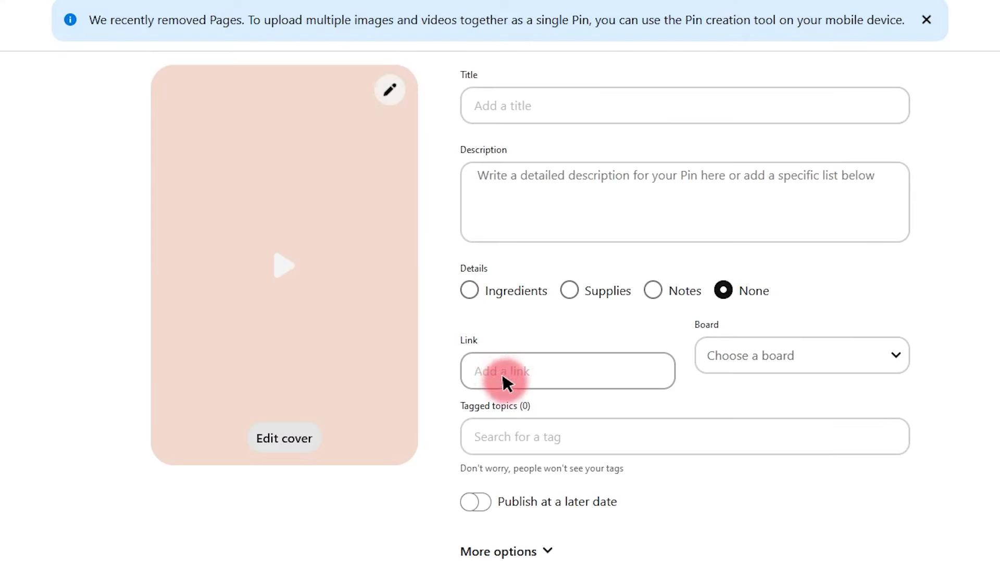
click(496, 110)
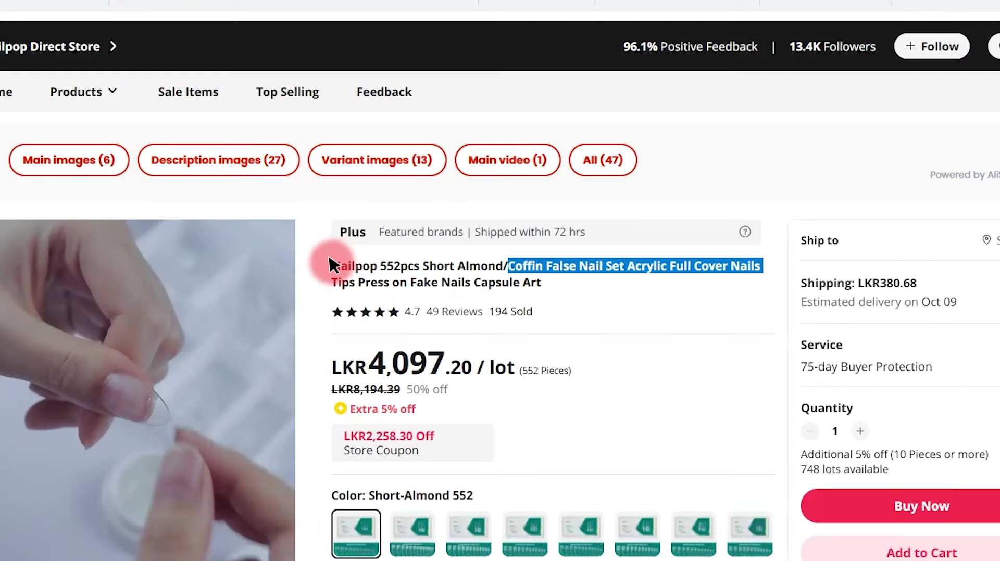
drag(327, 257, 528, 262)
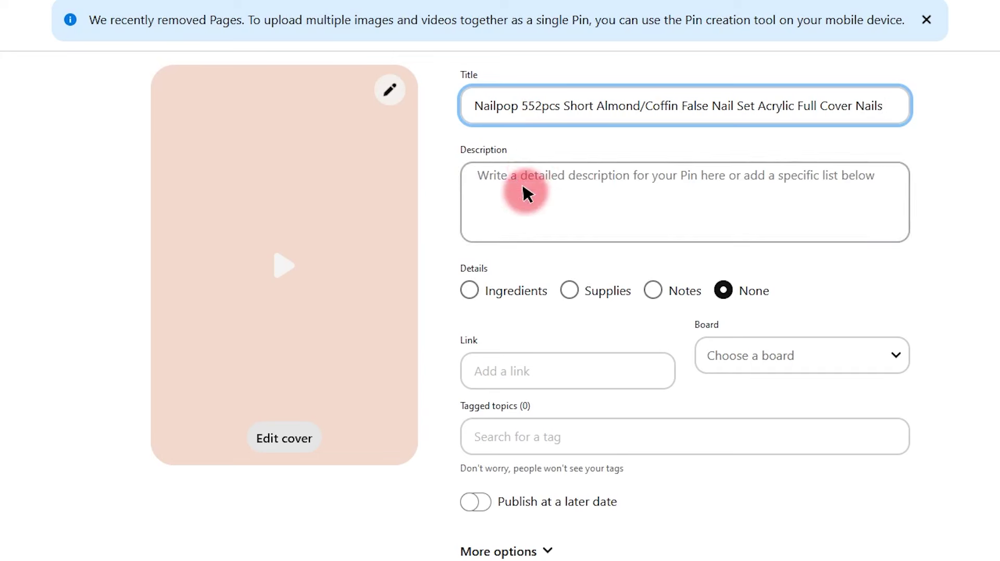
Copy the pin's full title into its description.
click(523, 195)
drag(473, 103, 629, 169)
key(ctrl+c)
click(582, 182)
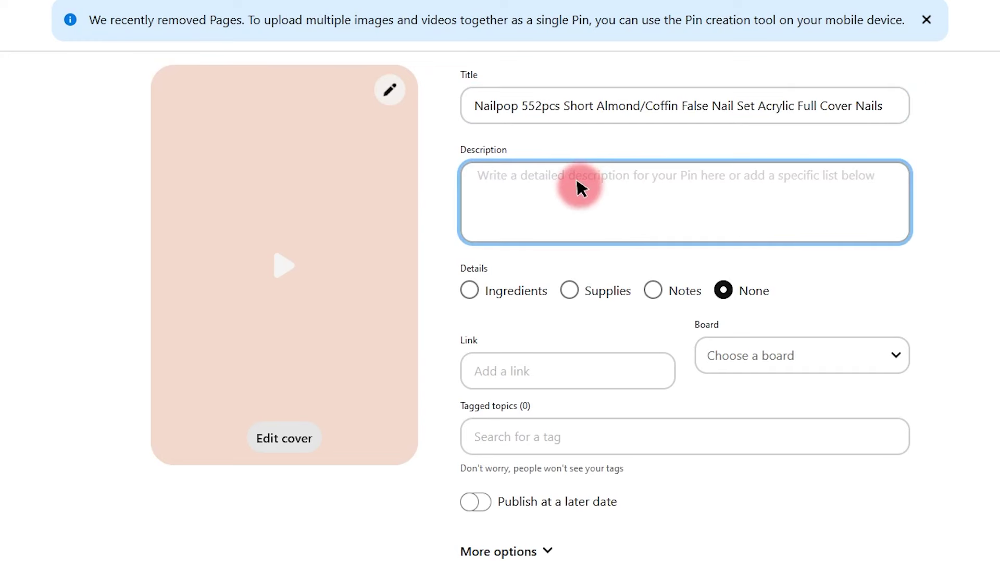
key(ctrl+v)
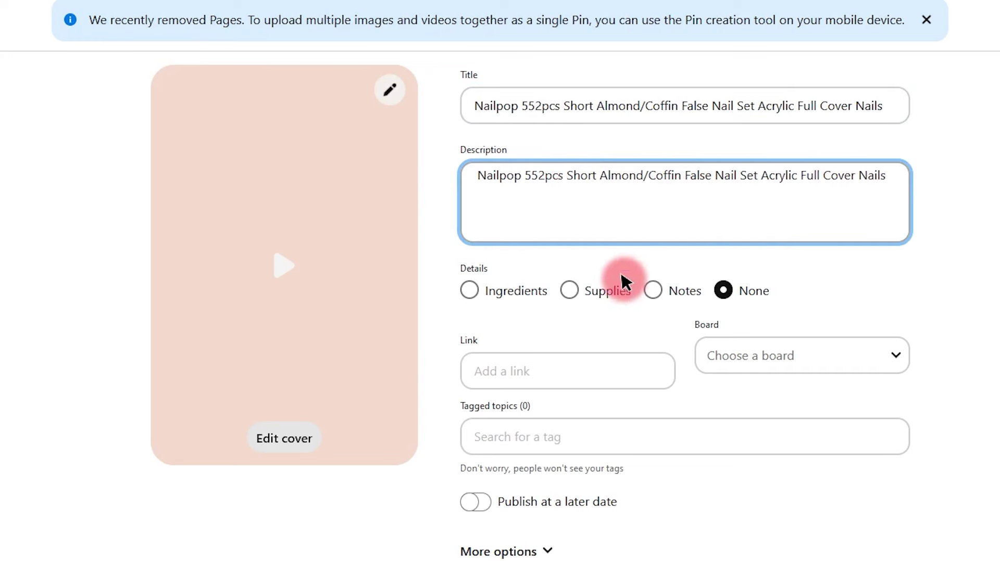
click(529, 379)
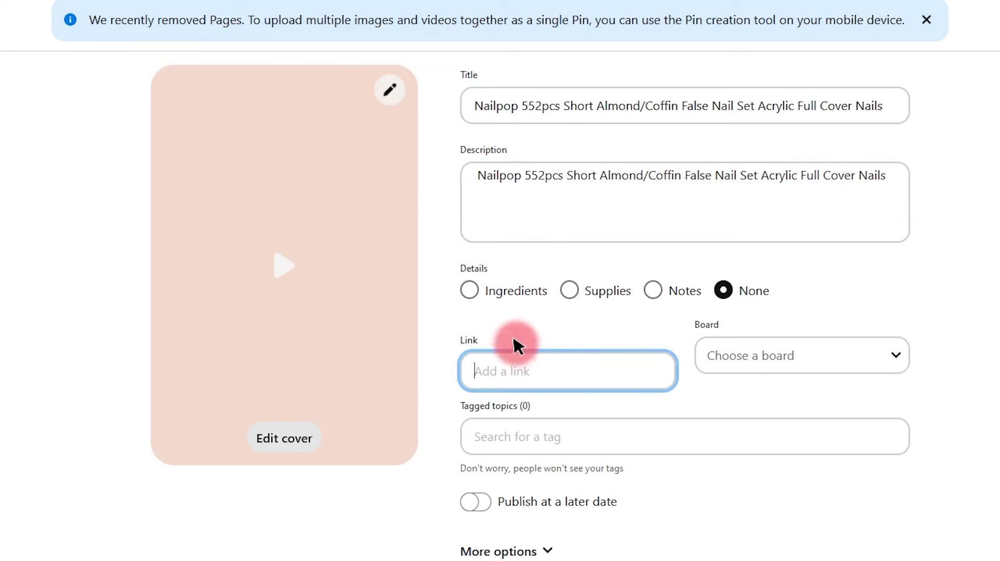
click(567, 2)
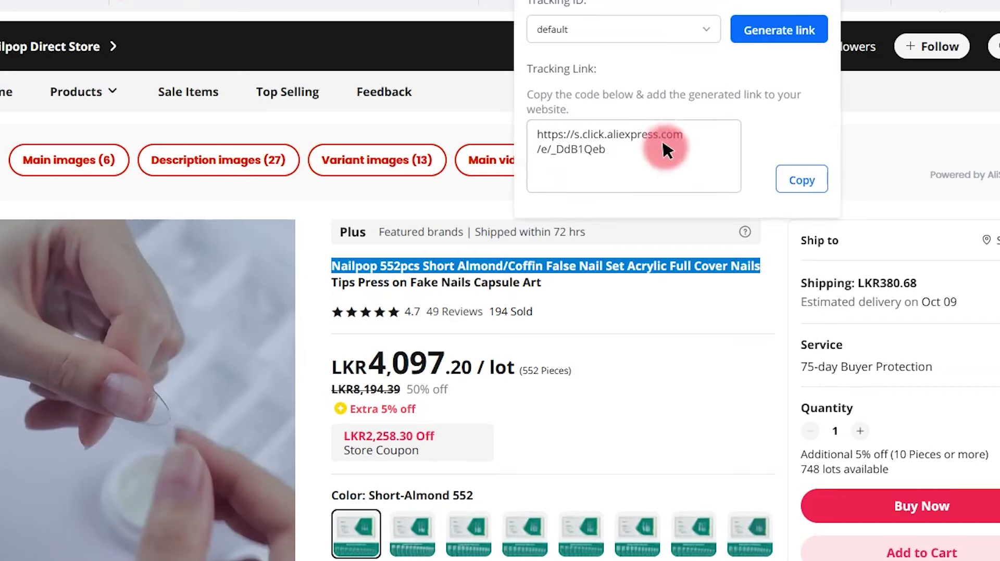
click(800, 179)
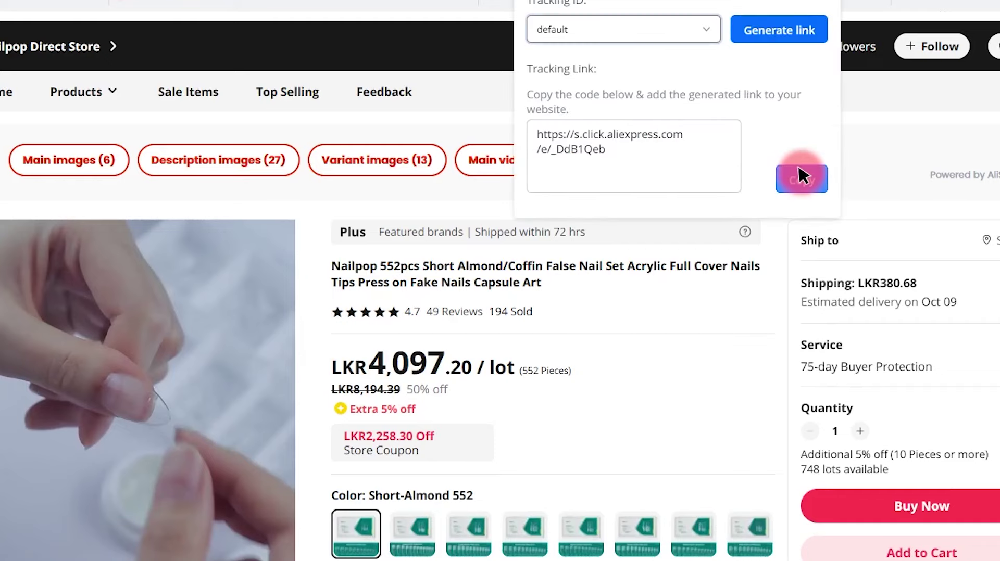
click(560, 3)
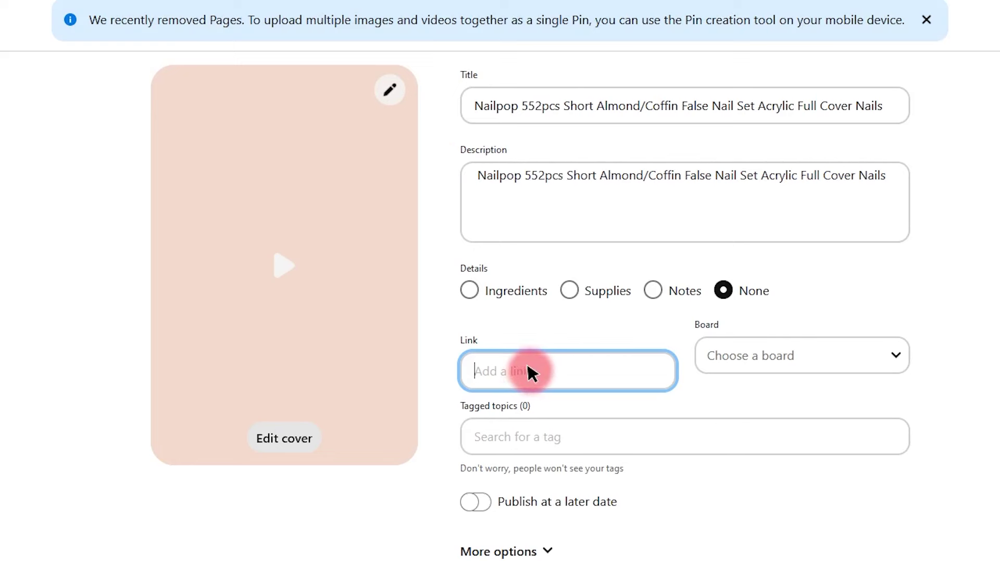
key(ctrl+v)
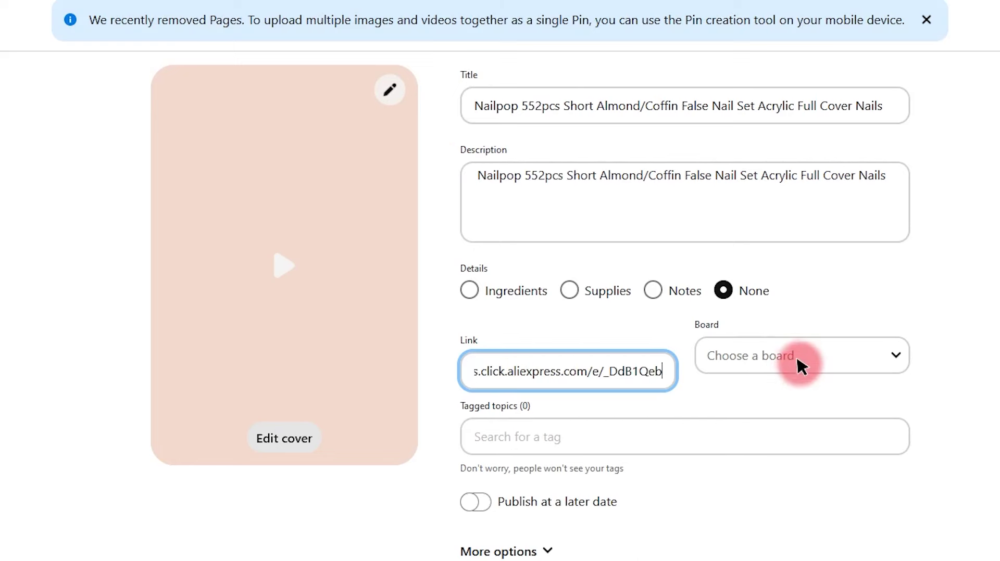
Assign the pin to the Fashion board and tag it with Nail Art, Nail Design and Fall Nails.
click(798, 359)
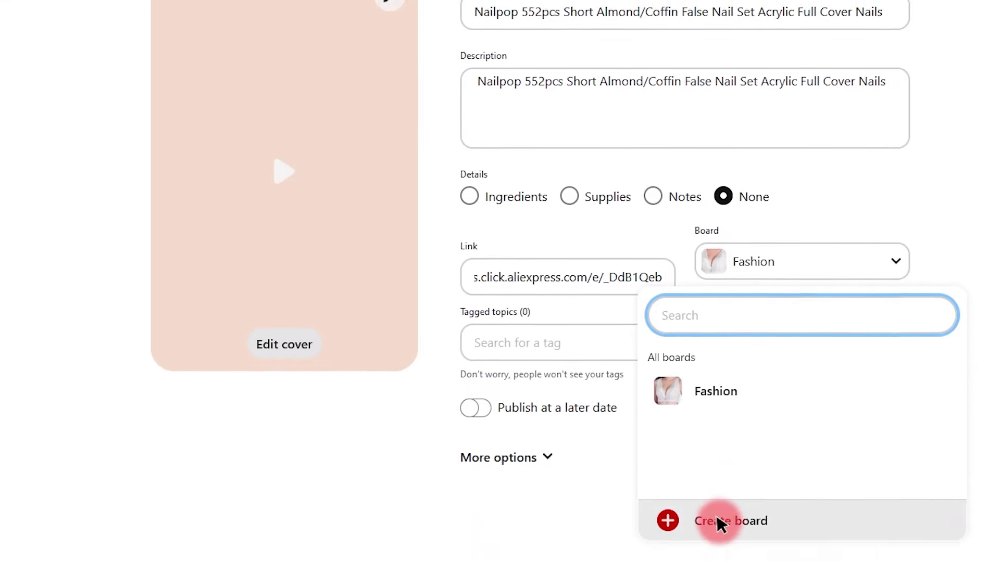
click(719, 364)
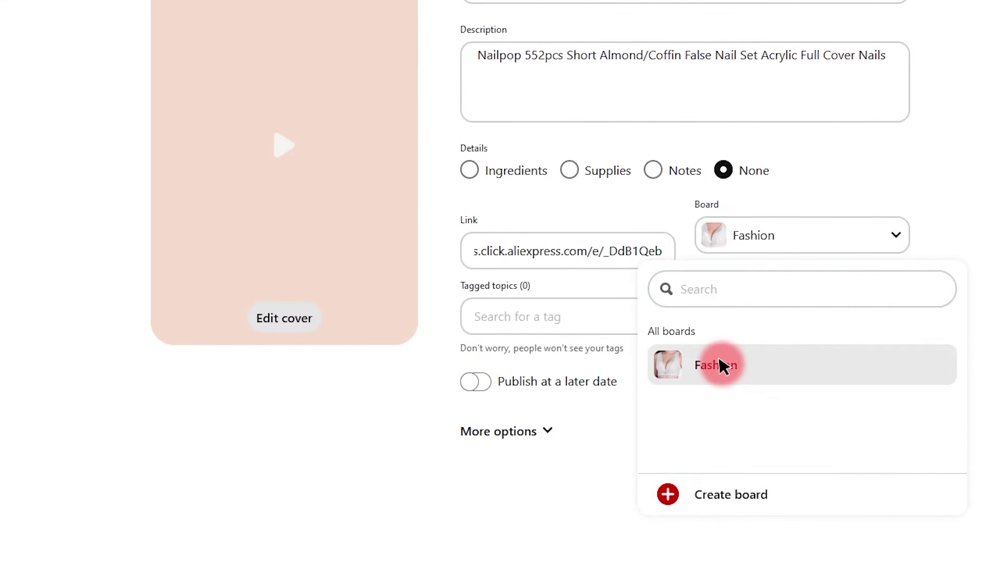
click(580, 317)
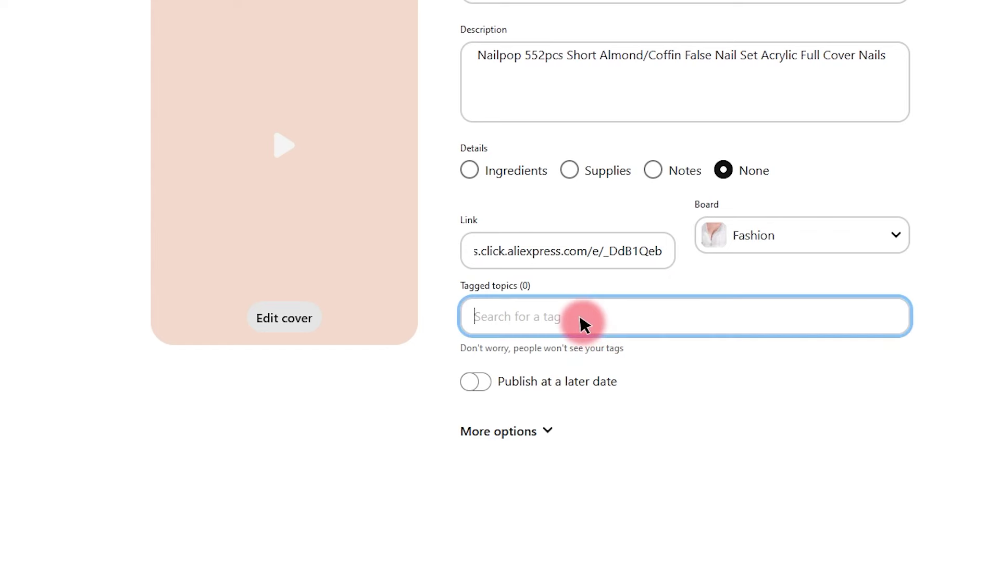
text(nail)
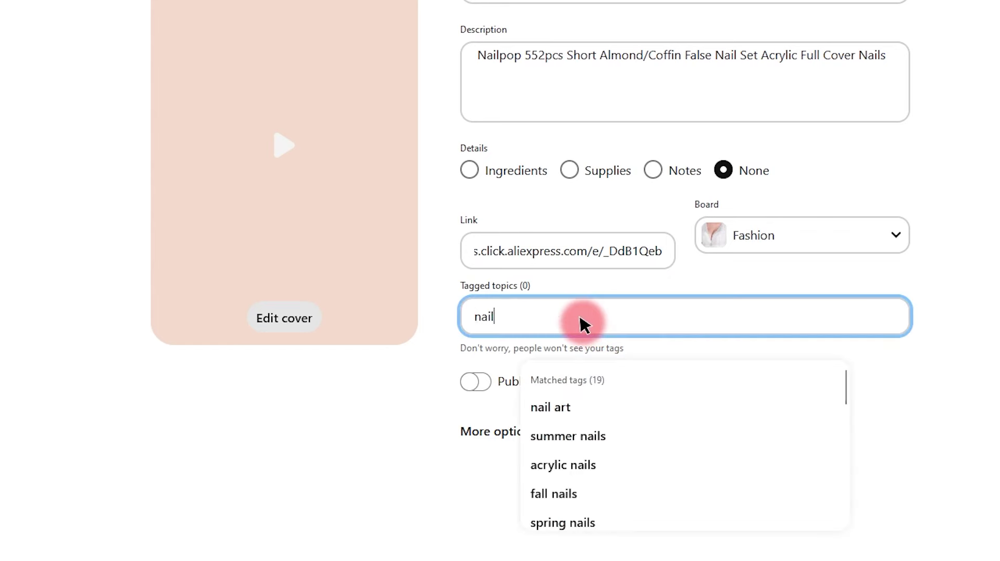
click(558, 405)
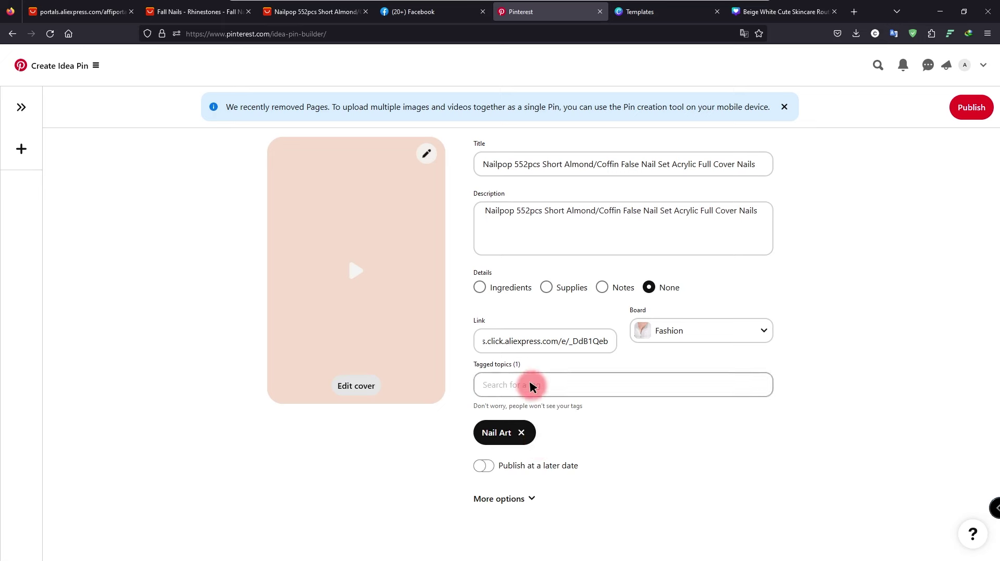
click(532, 386)
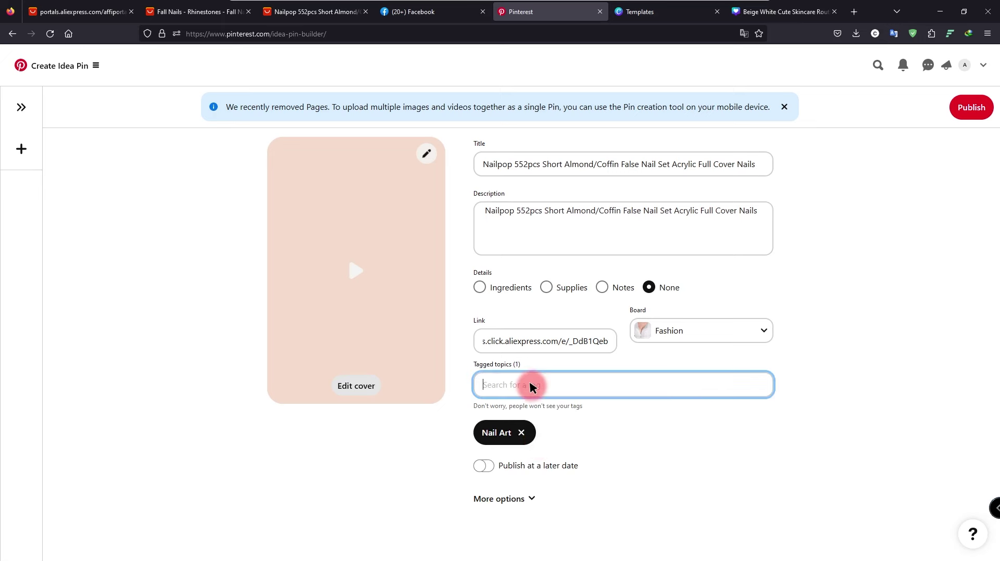
text(fall)
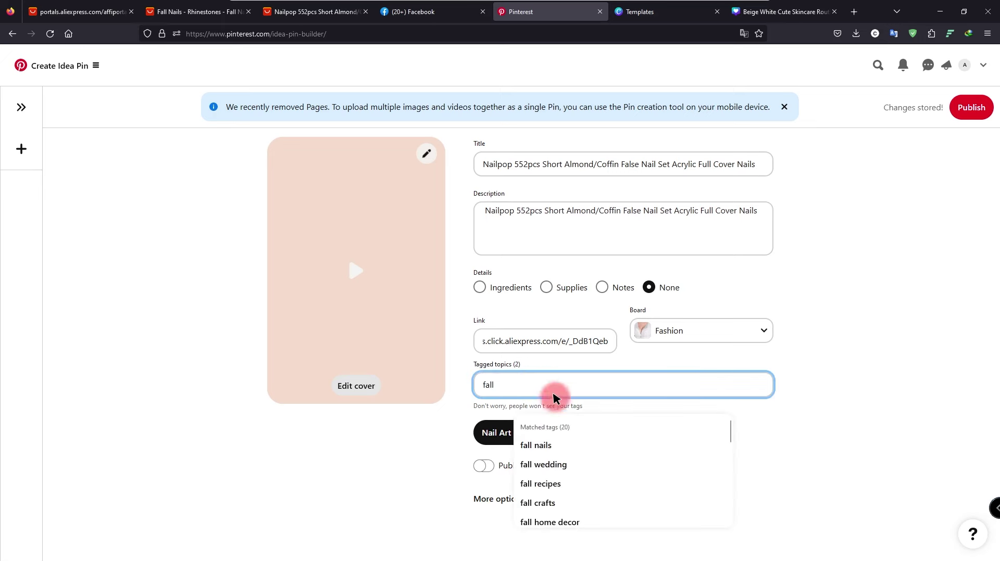
click(538, 446)
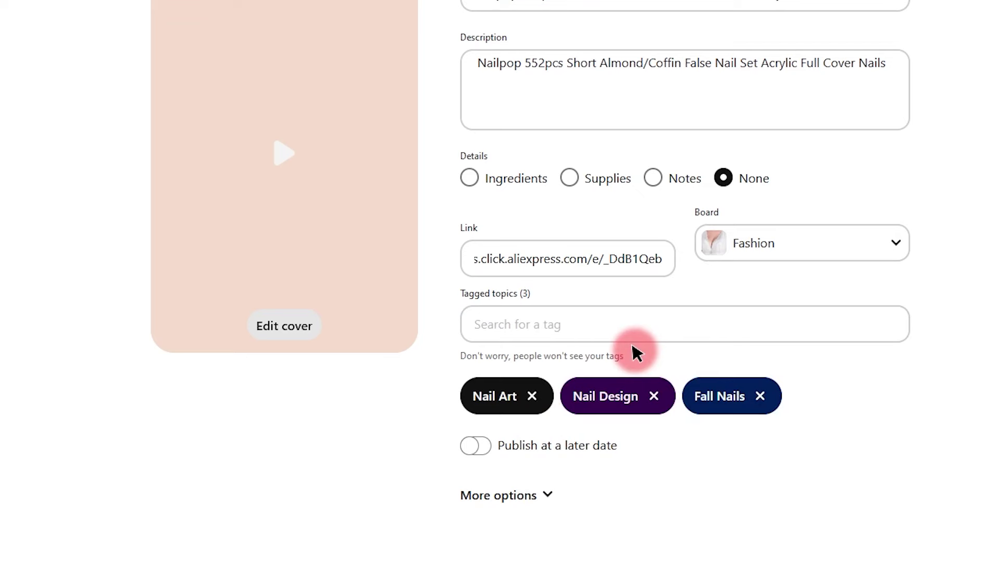
Publish the completed pin and pause its video on the published page.
click(354, 271)
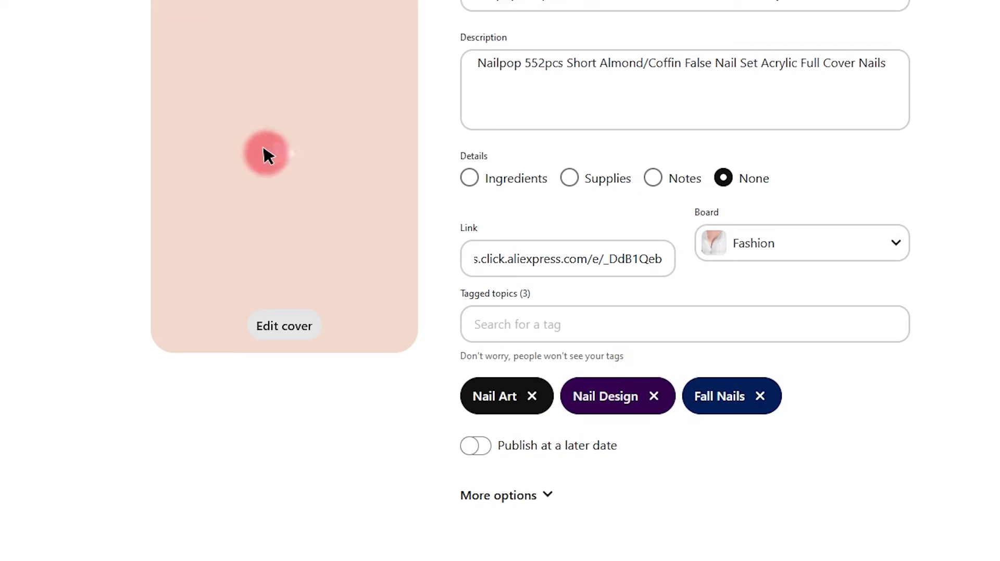
click(999, 0)
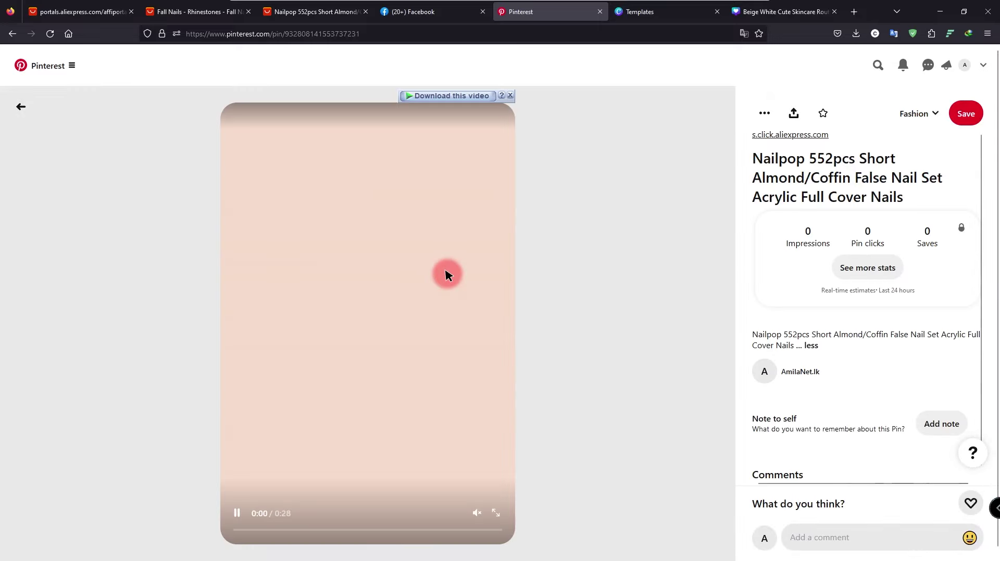
click(233, 512)
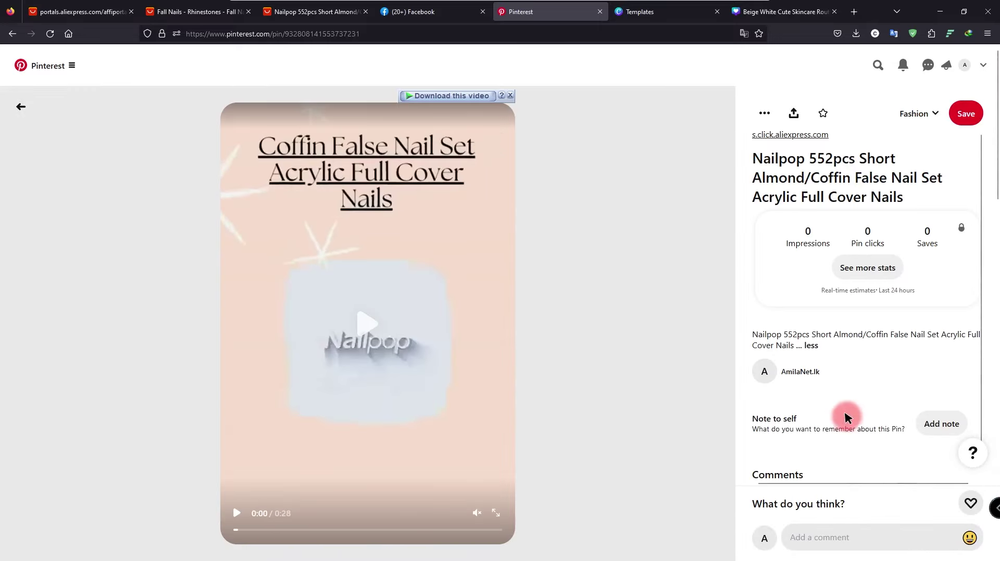
Examine the published pin's statistics and the estimated commissions on the nail set's AliExpress product page.
scroll(833, 448, down, 1)
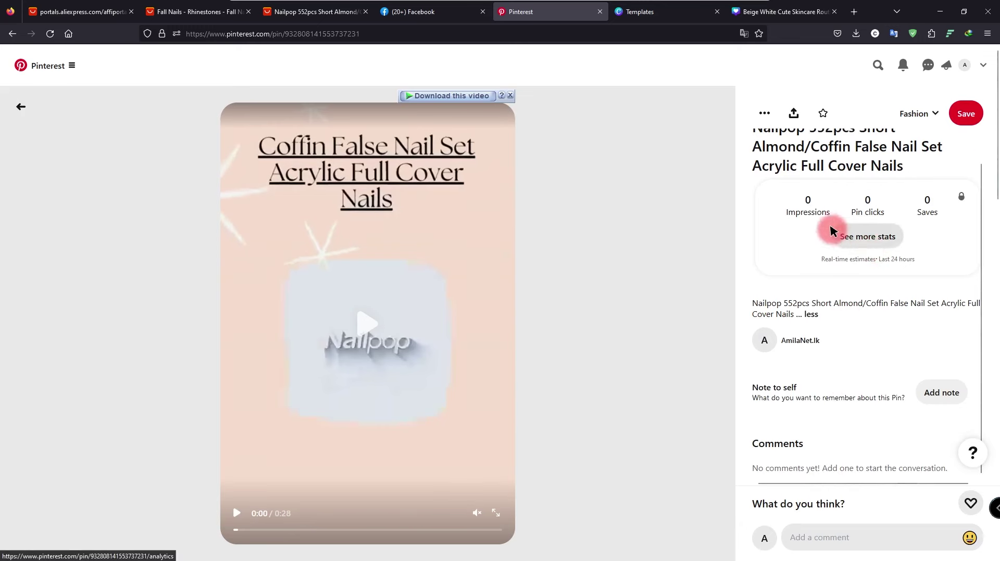
click(333, 12)
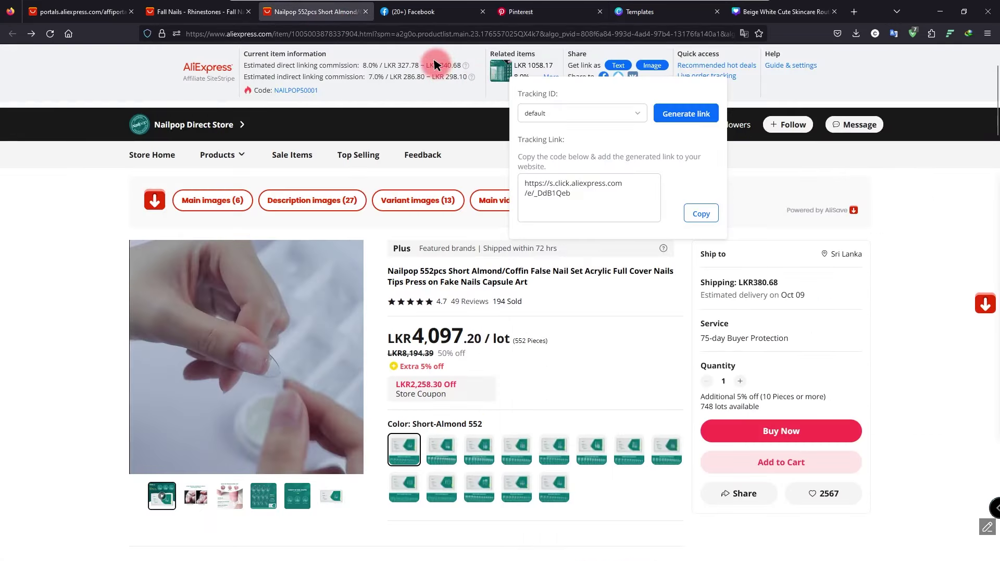
drag(441, 65, 451, 96)
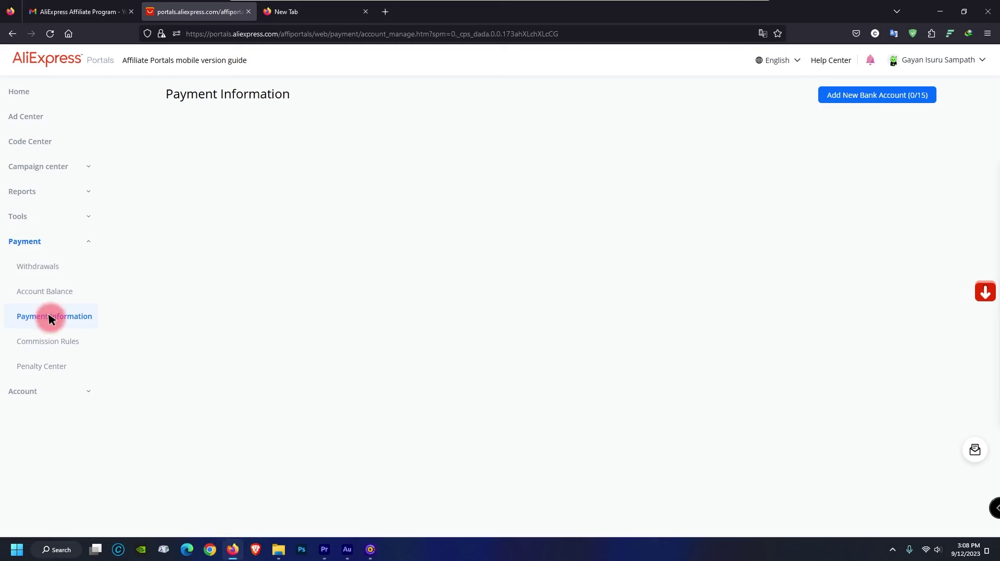
Open the Payment Information page in AliExpress Portals.
click(51, 317)
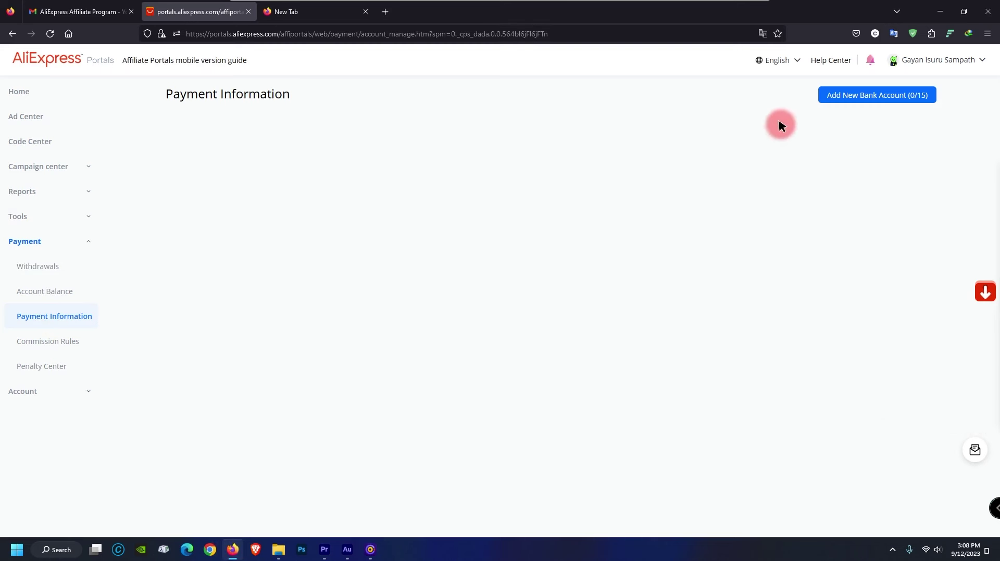
mouse_move(344, 5)
click(384, 25)
click(324, 56)
drag(503, 269, 809, 103)
drag(880, 219, 851, 112)
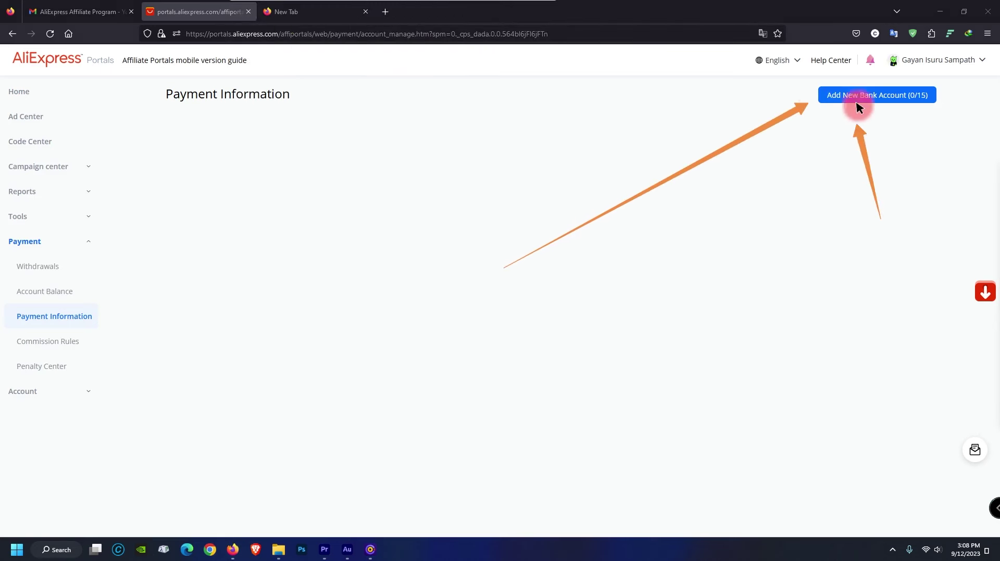
drag(972, 169, 899, 115)
mouse_move(406, 31)
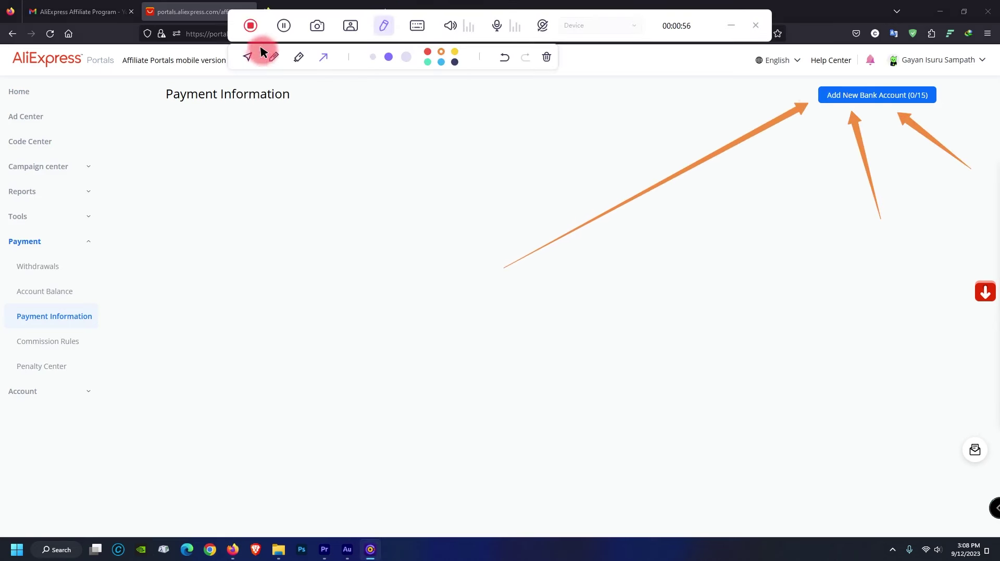
click(504, 58)
click(248, 56)
Start adding a new bank account with Sri Lanka as the beneficiary bank country and USD as the currency.
click(871, 97)
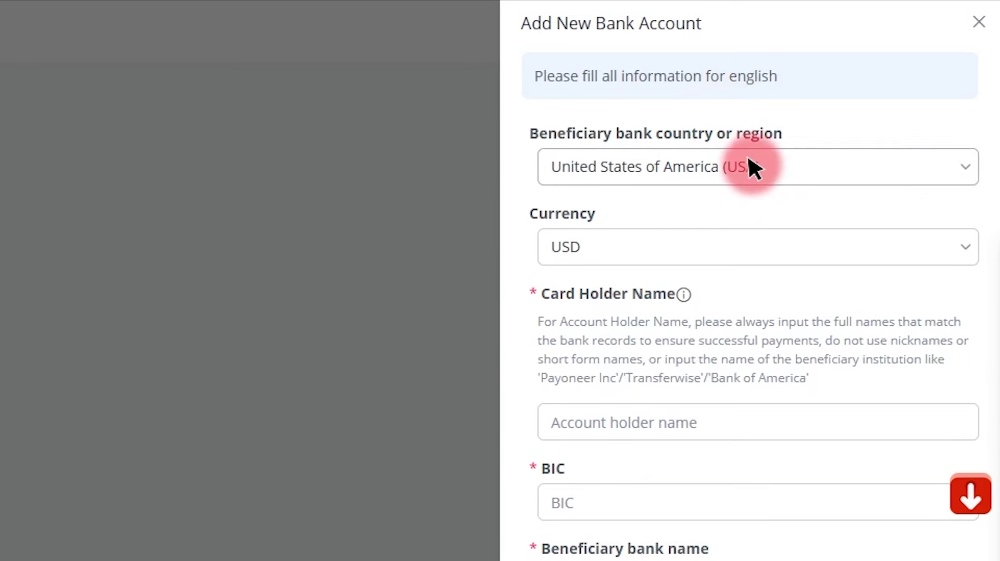
click(750, 166)
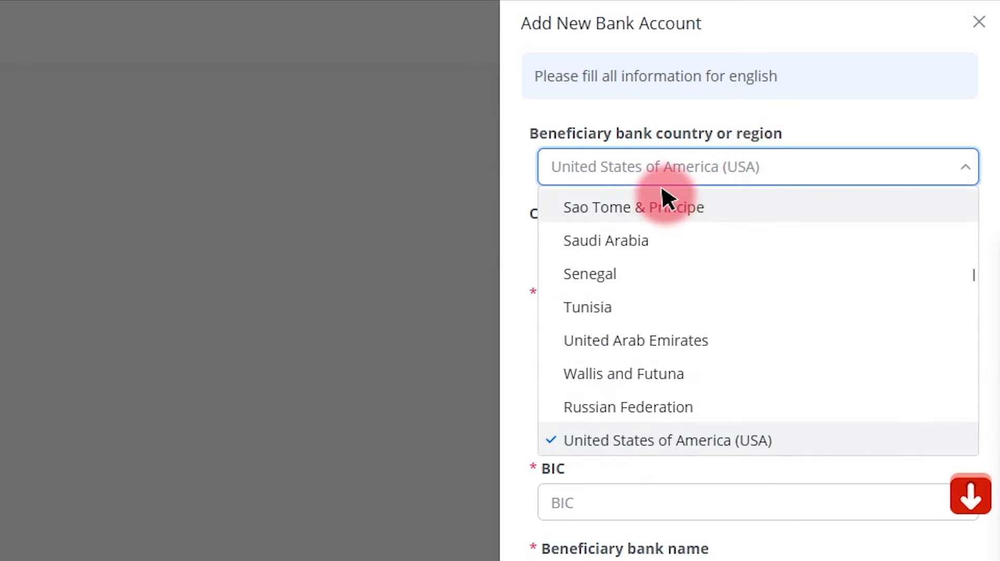
text(sr)
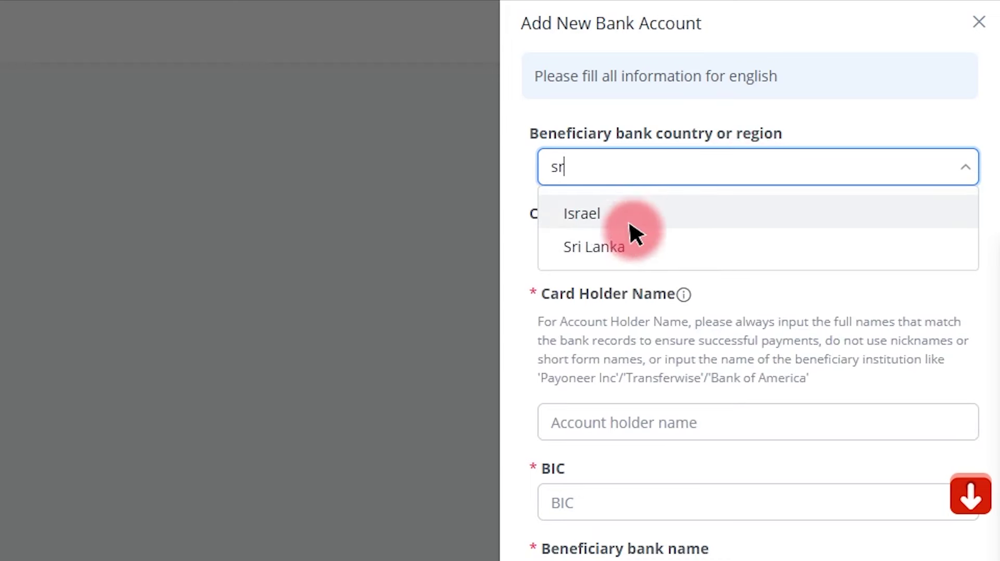
click(611, 251)
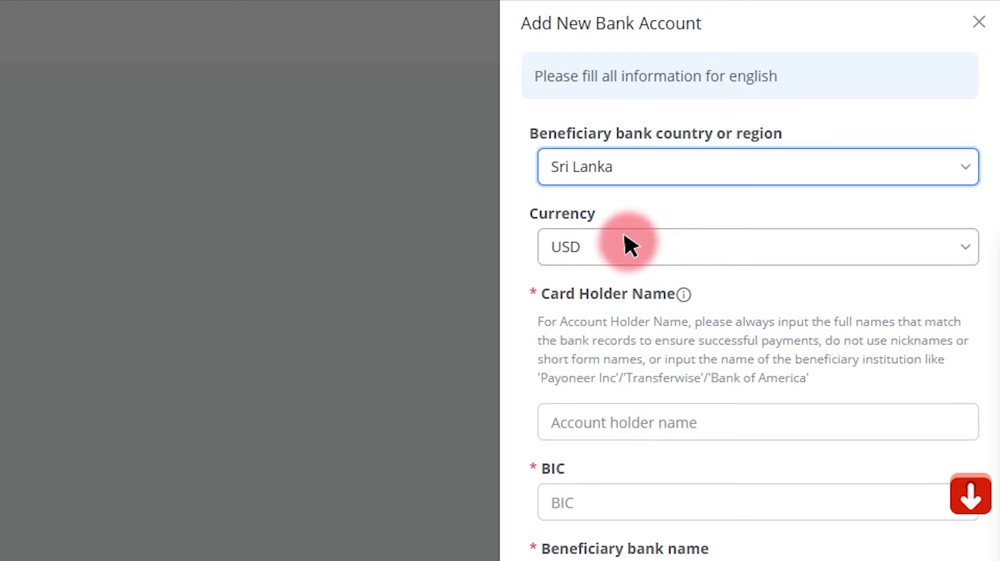
click(628, 246)
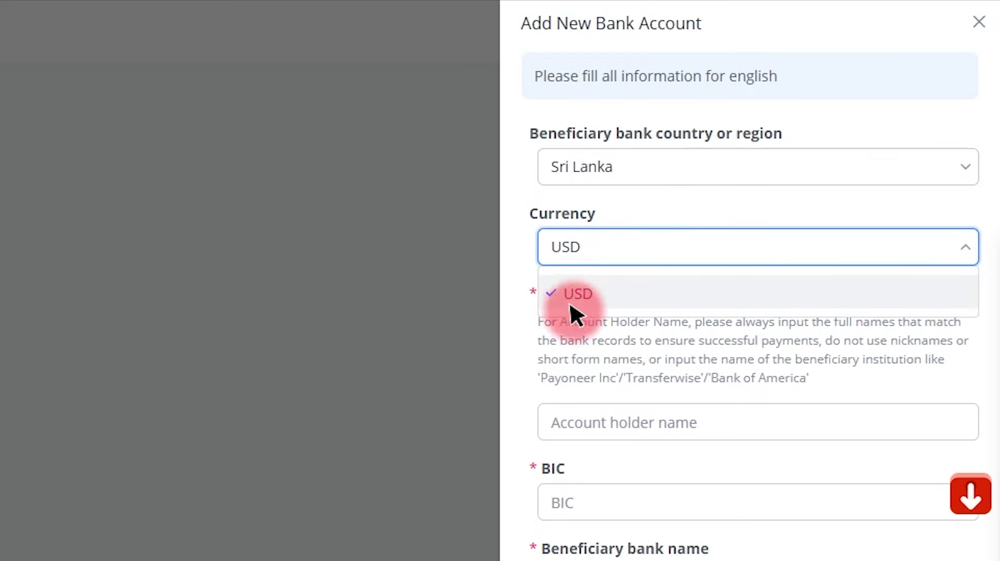
click(571, 295)
Enter the card holder's full name for the new bank account.
click(586, 429)
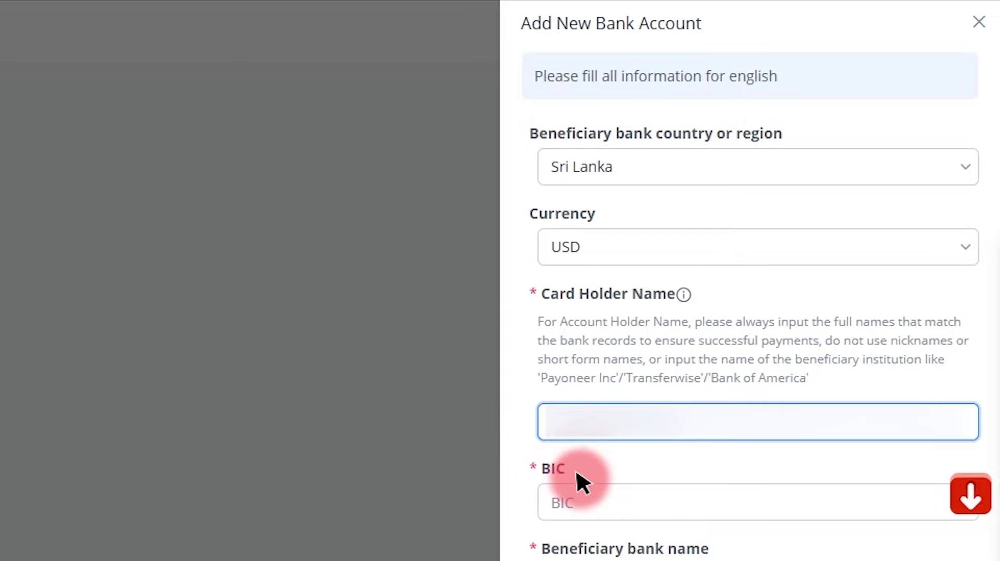
click(568, 502)
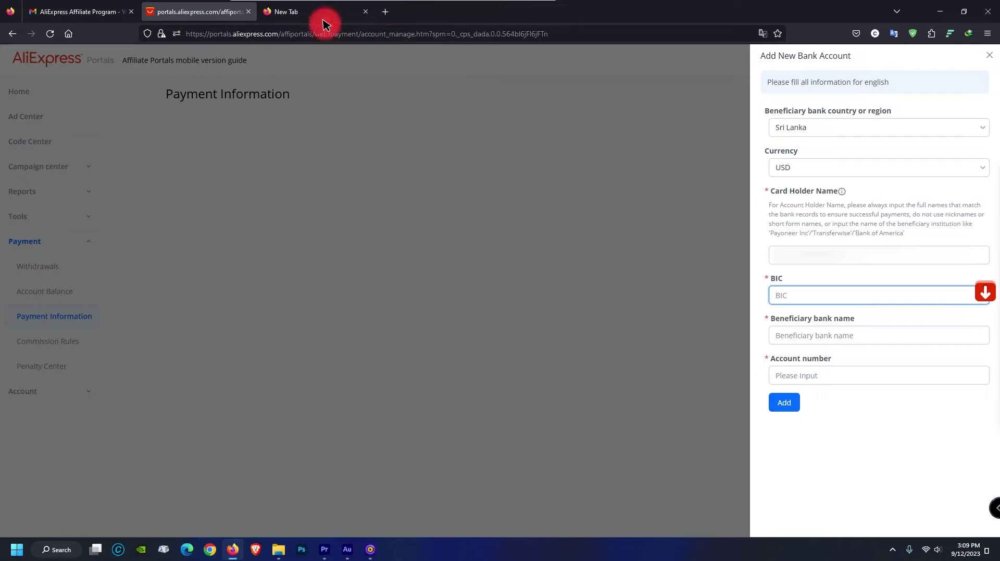
Search Google for "hatton national bank plc bic" and open HNB's Corporate Information page from the results.
click(279, 9)
click(373, 274)
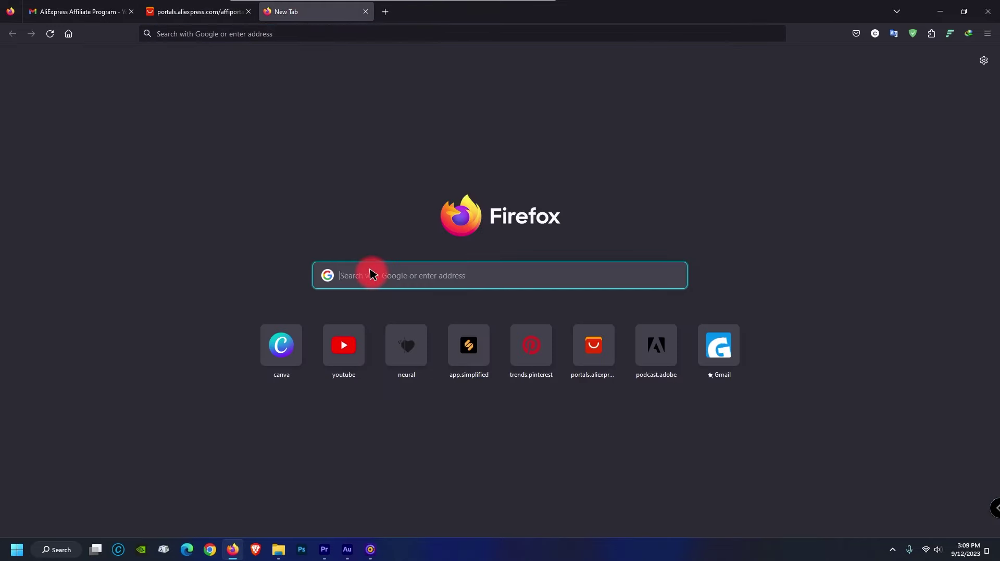
text(Hatton National)
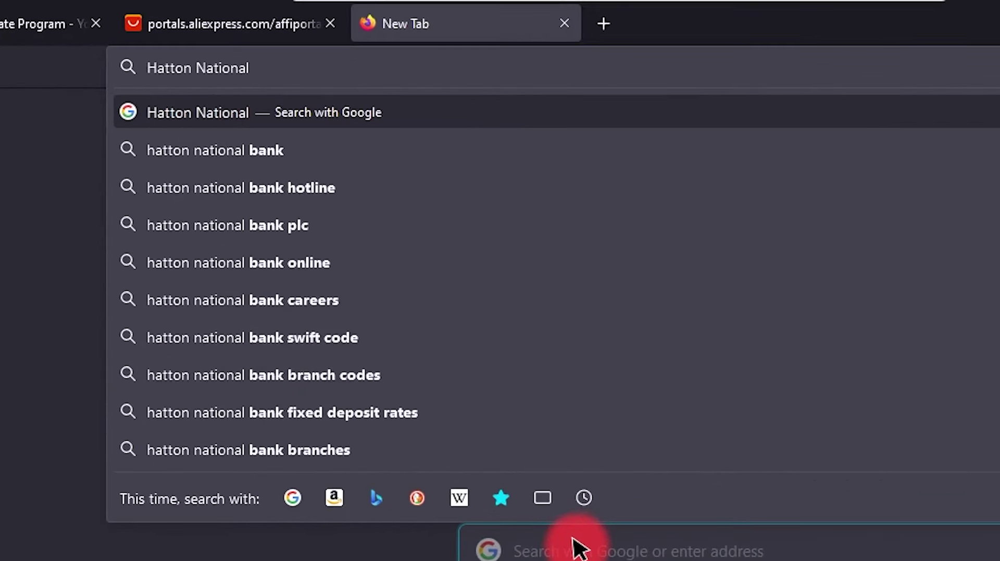
key(Down)
key(Down)
key(Down)
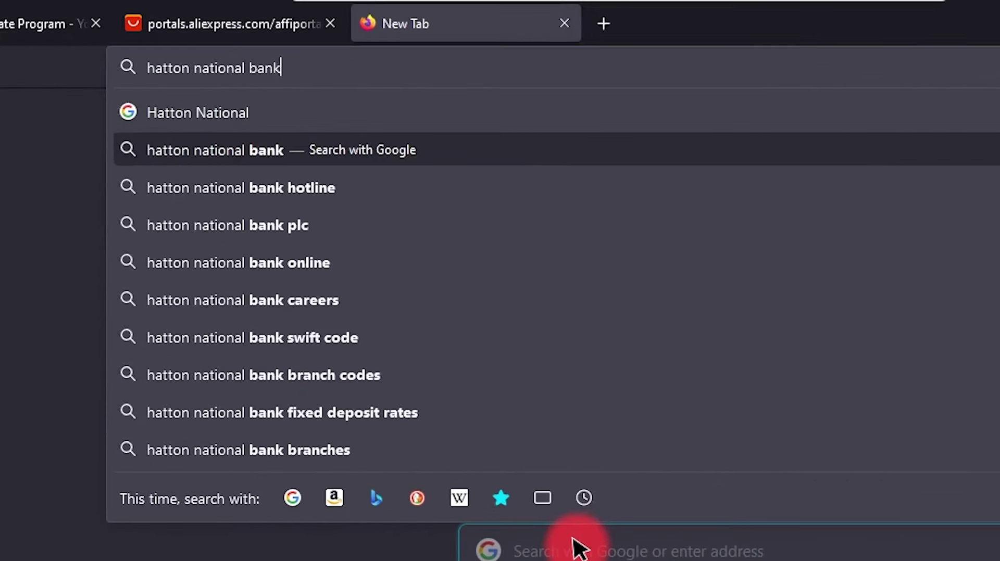
text(bic)
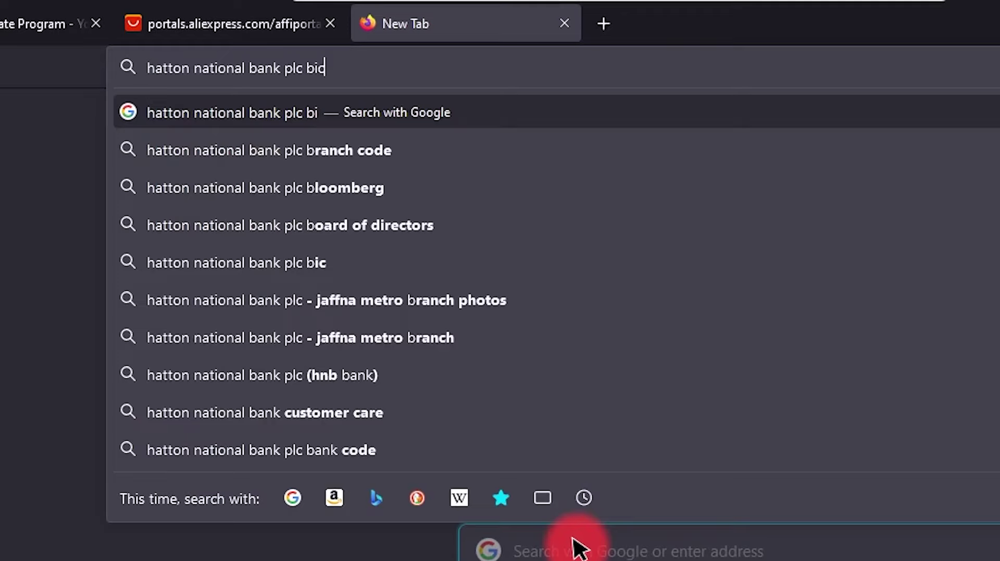
key(Return)
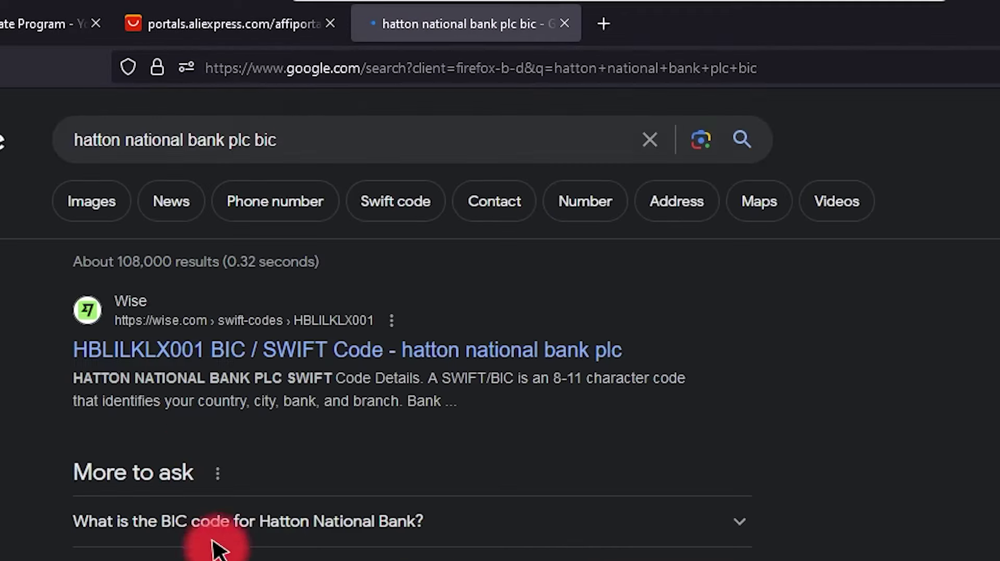
click(219, 556)
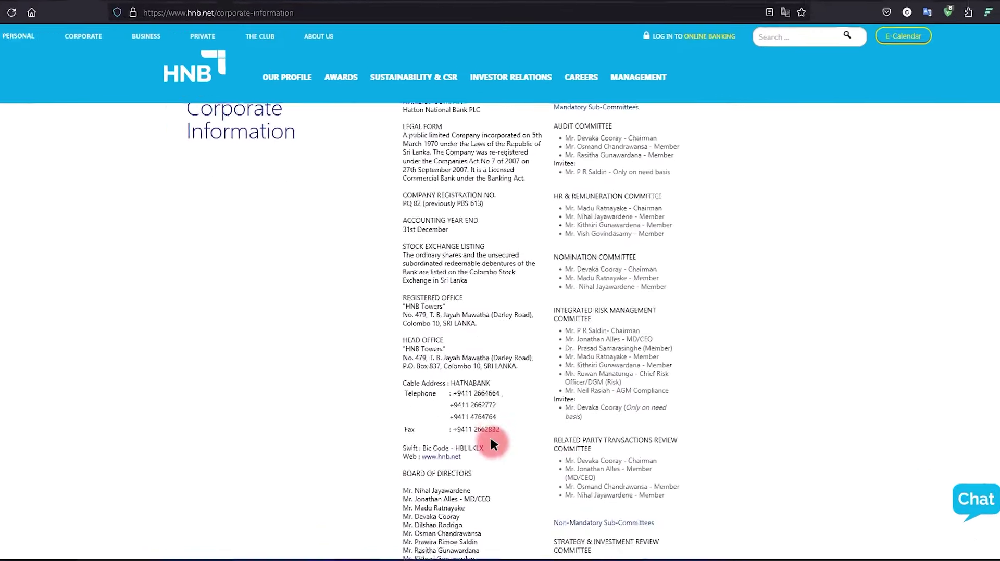
Copy the BIC code HBLILKLX from the HNB page into the BIC field of the AliExpress bank account form.
scroll(455, 477, down, 2)
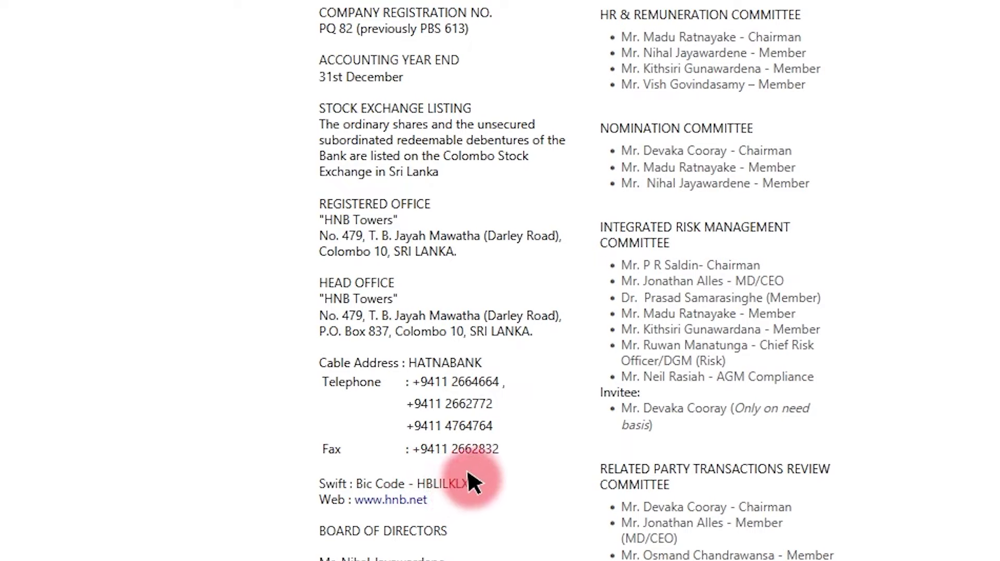
drag(477, 484, 436, 475)
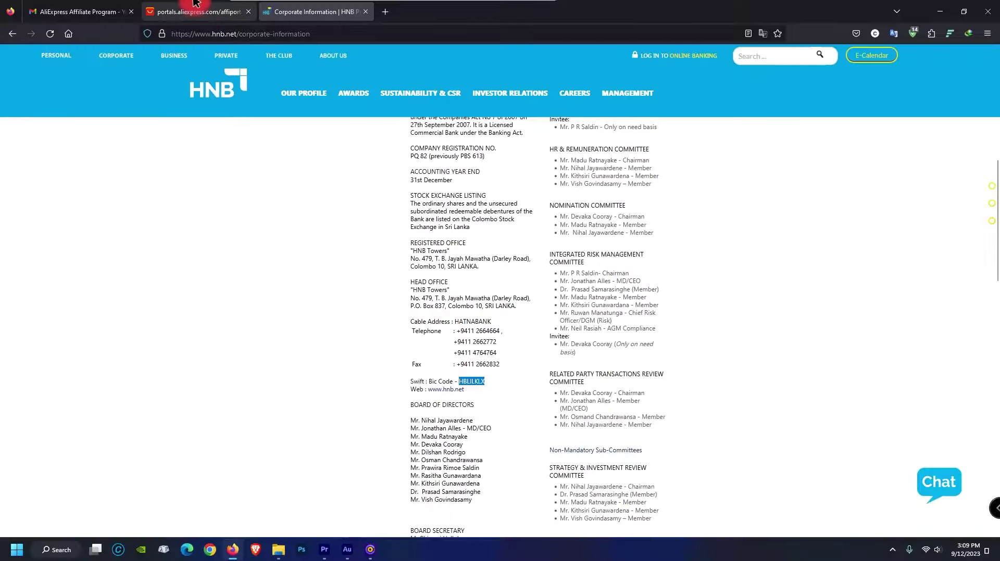
click(195, 6)
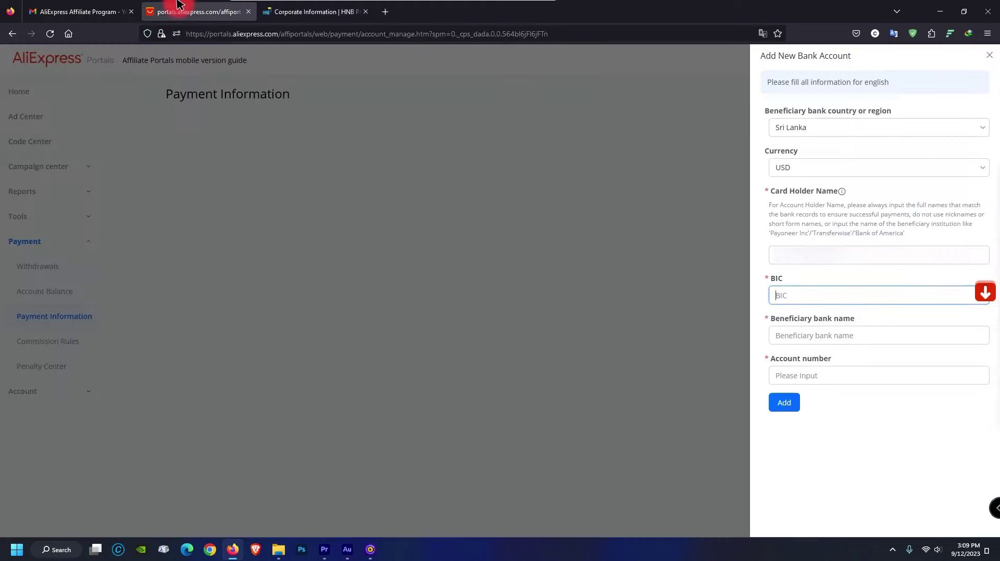
click(805, 306)
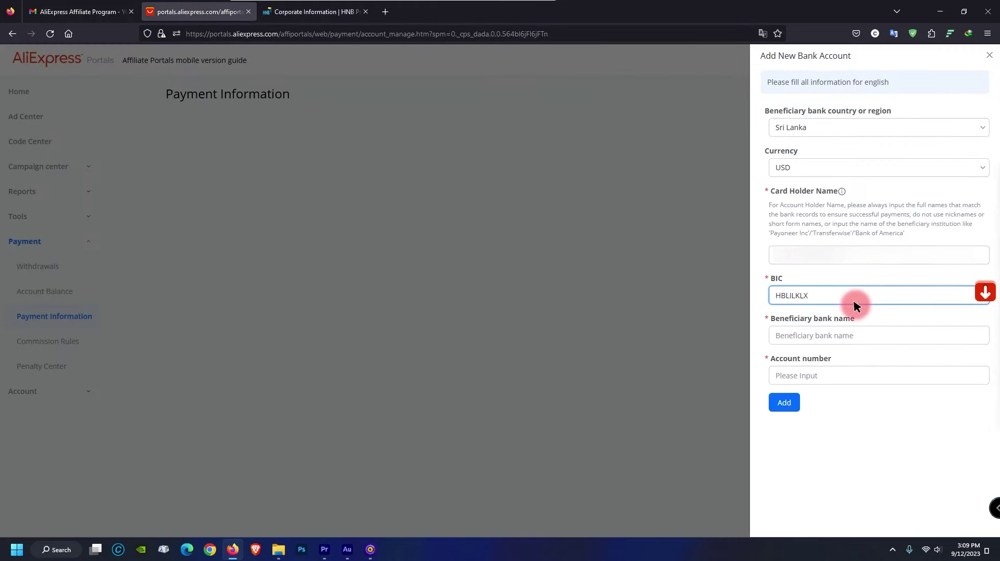
Copy the company name "Hatton National Bank PLC" from the HNB page into the form's beneficiary bank name.
click(831, 335)
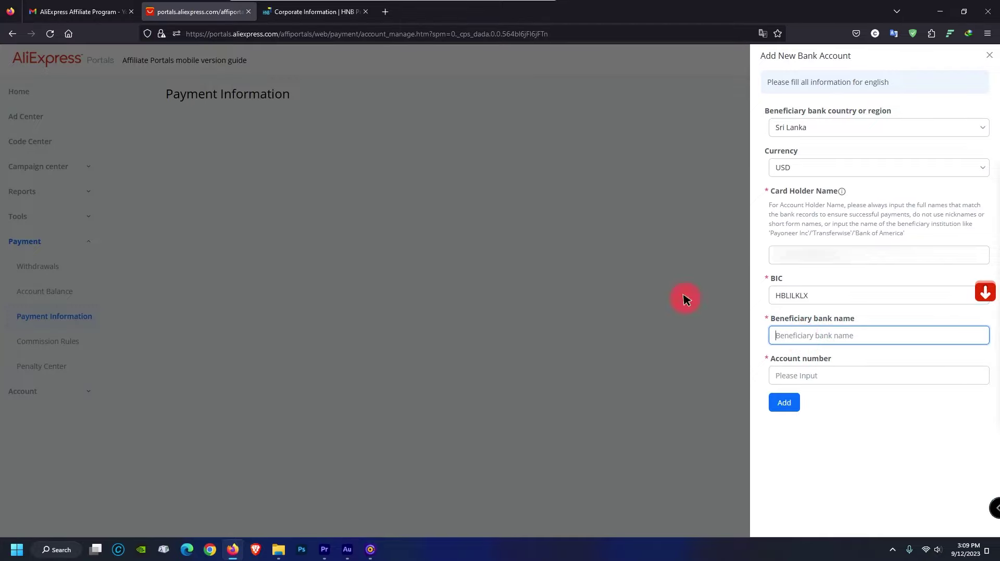
click(279, 11)
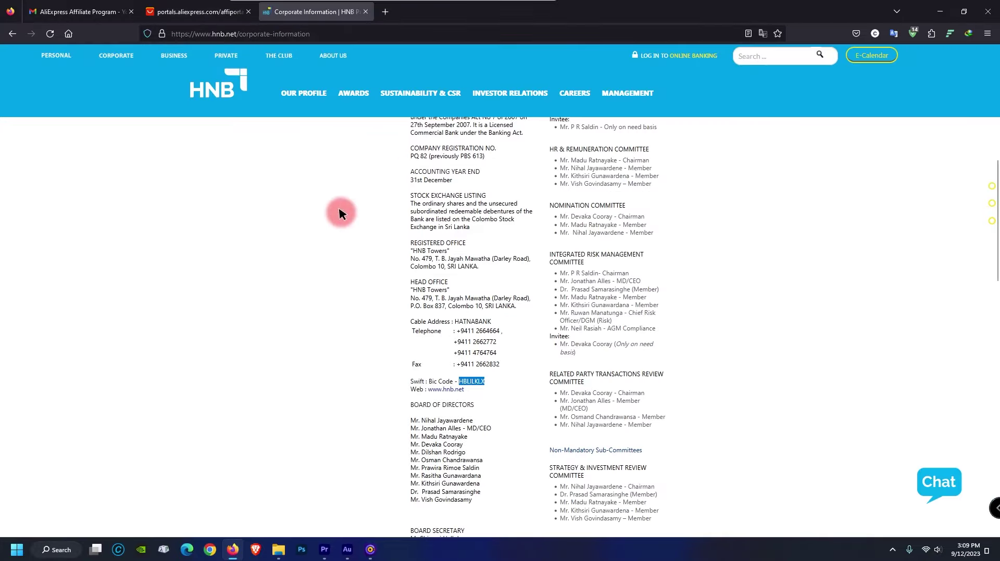
scroll(342, 213, up, 5)
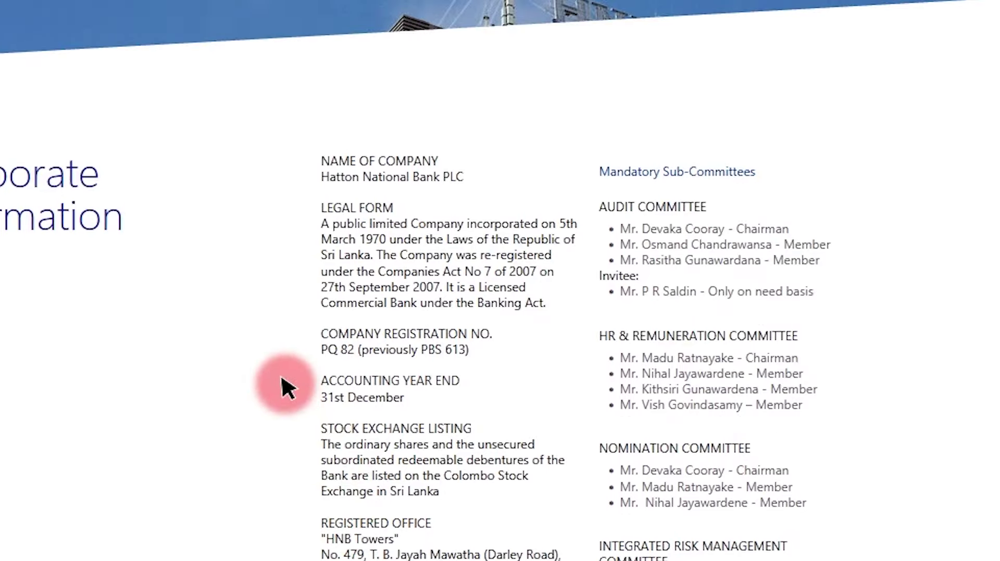
scroll(285, 389, up, 2)
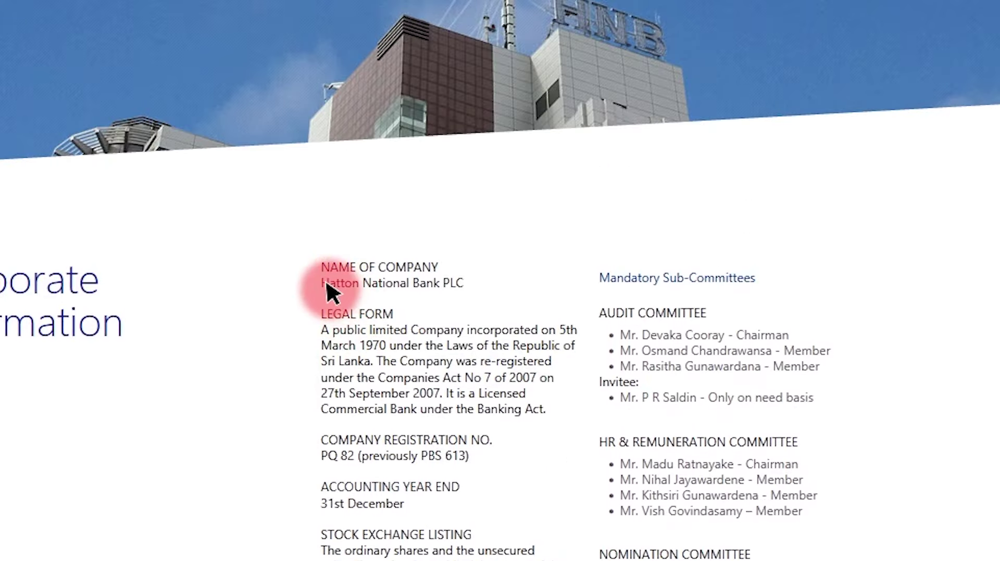
drag(327, 285, 472, 291)
key(ctrl+c)
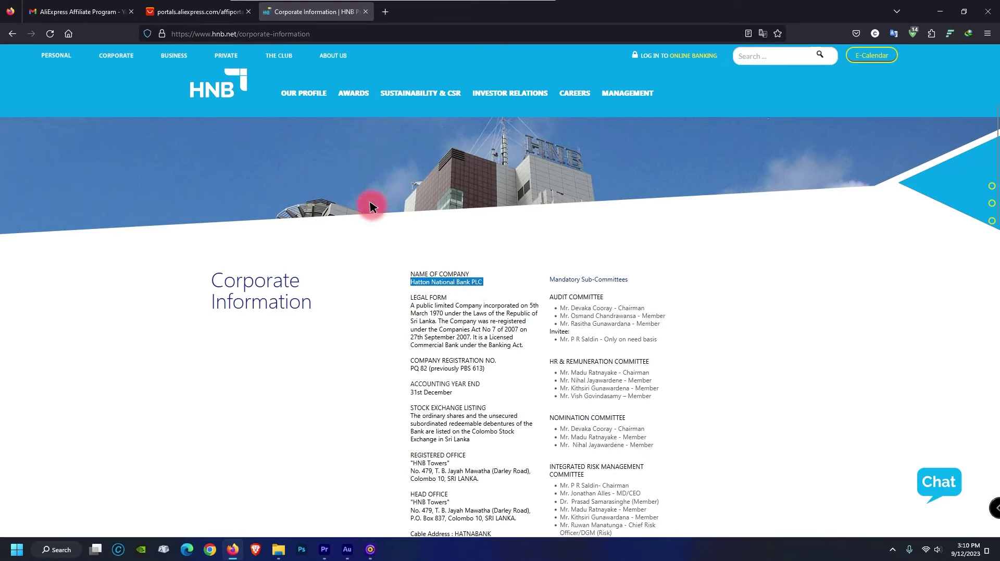
key(ctrl+shift+Tab)
key(ctrl+v)
Enter the bank account number and submit the new bank account.
click(802, 377)
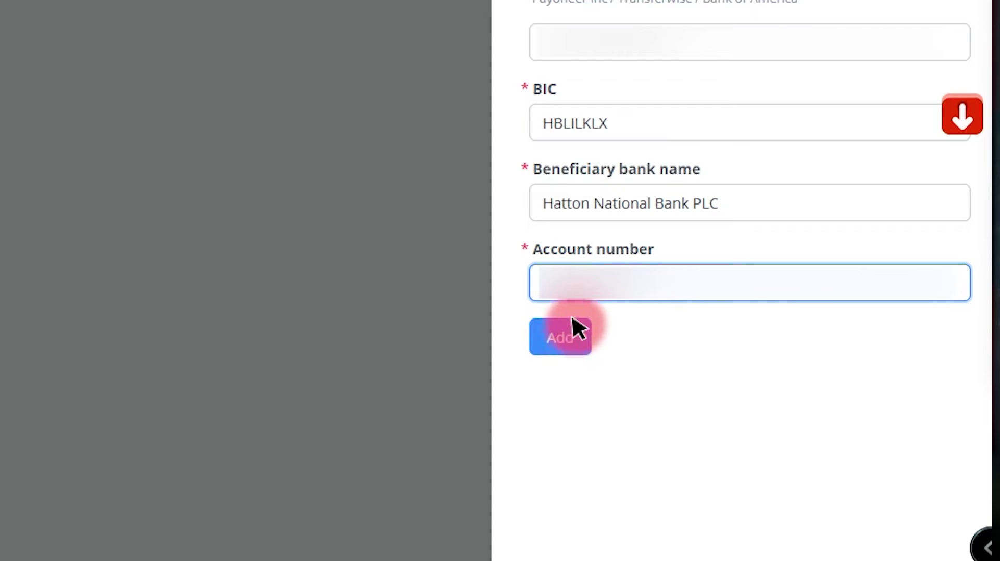
click(573, 344)
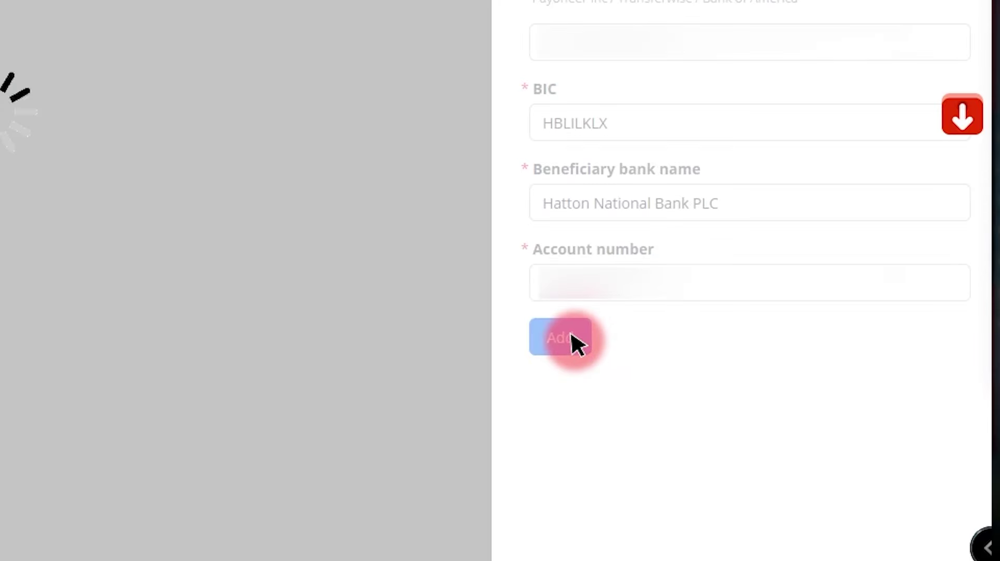